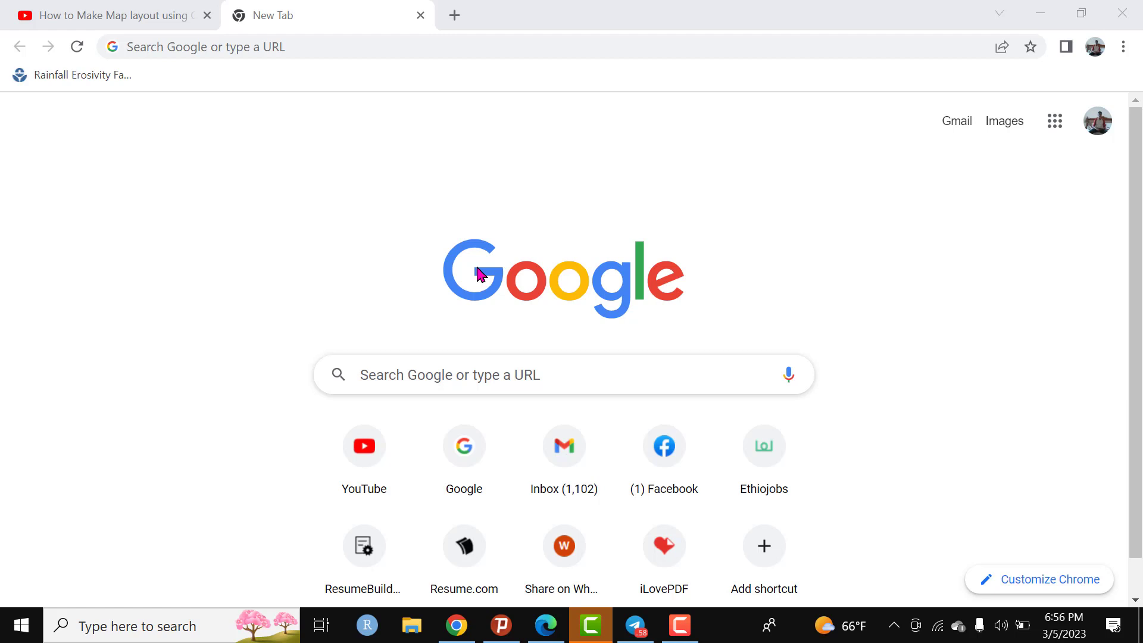
- Search Google for 'power access data viewer' and open the Data Access Viewer - NASA POWER result
left_click(318, 36)
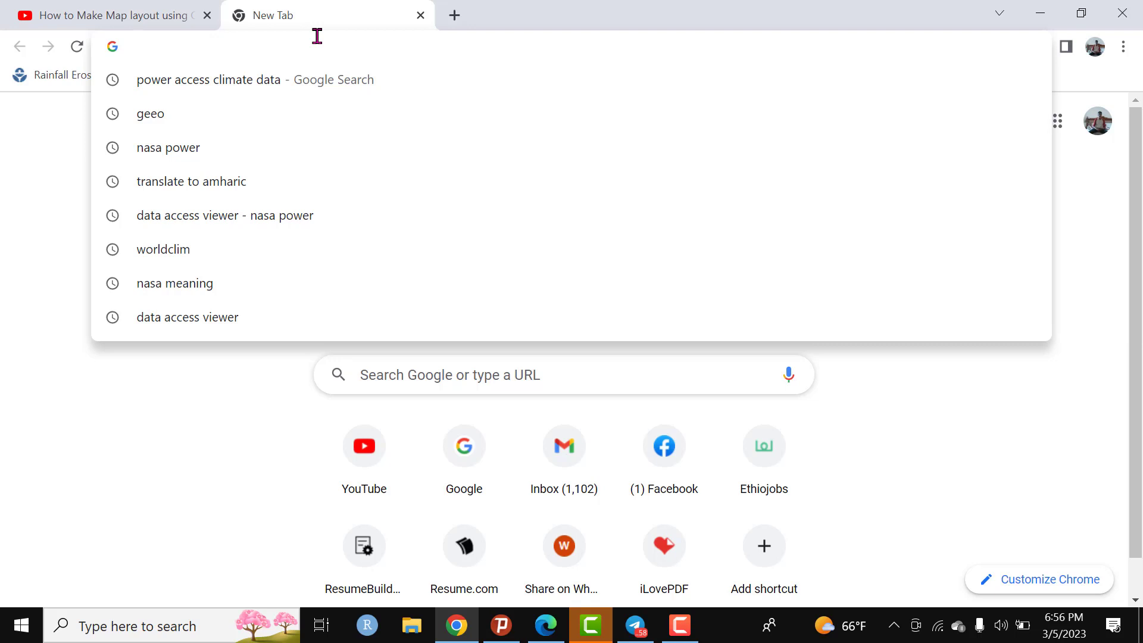
type("po")
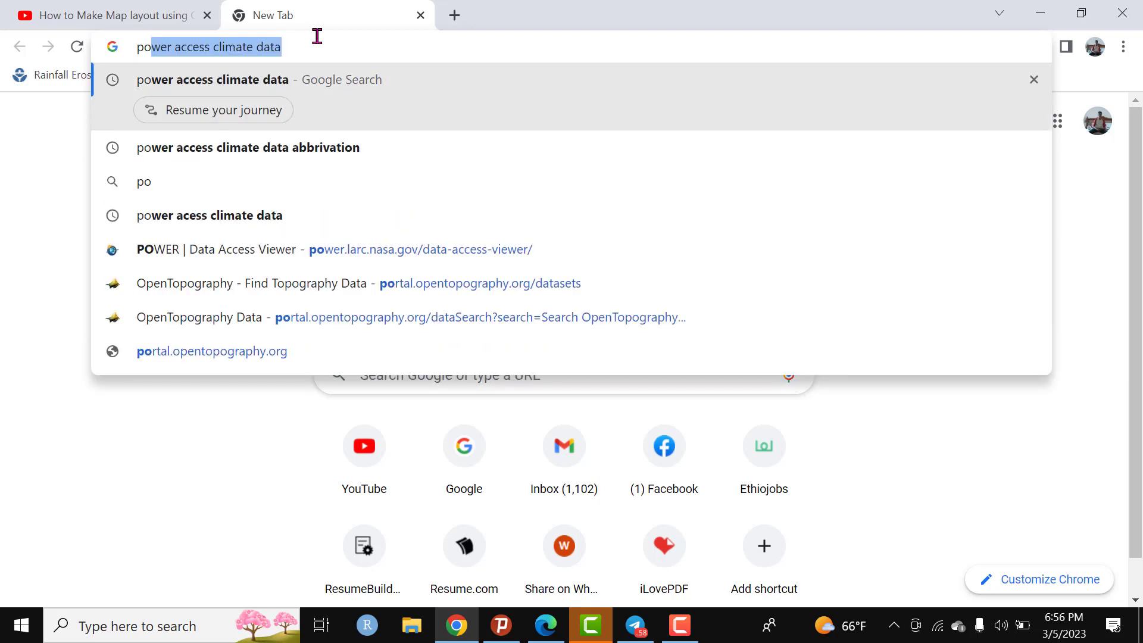
type("wer acce")
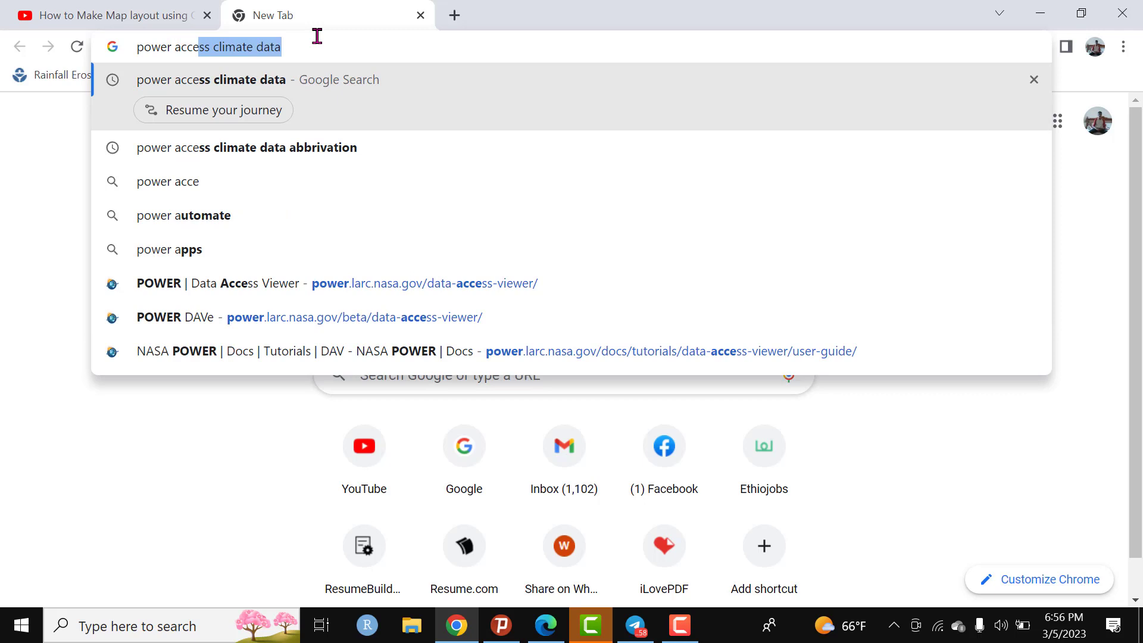
type("ss data vie")
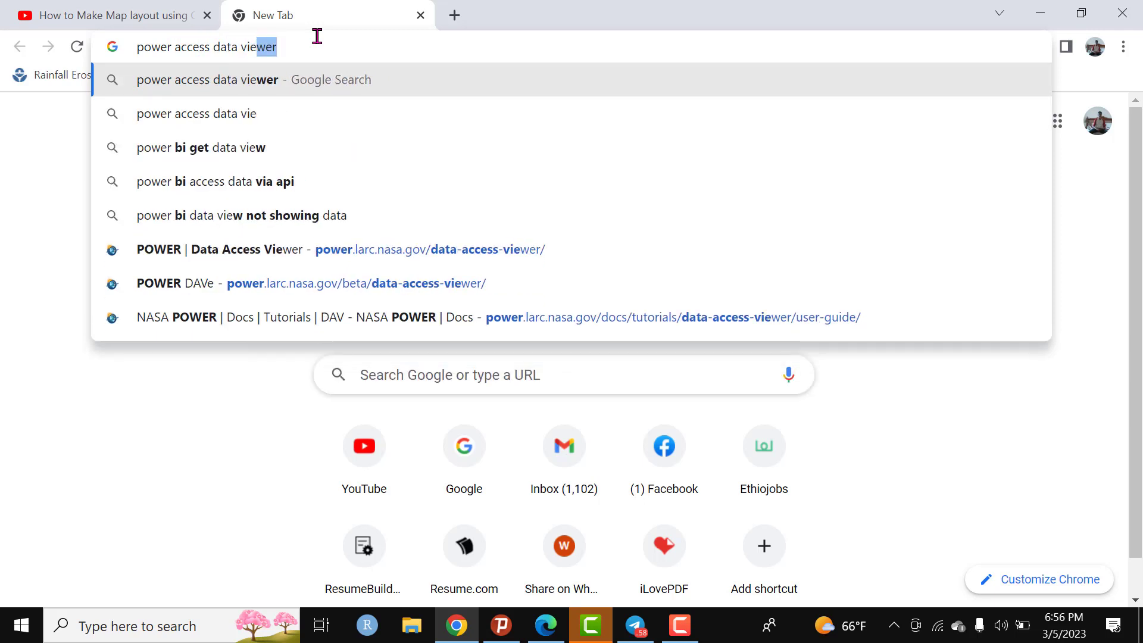
key("Return")
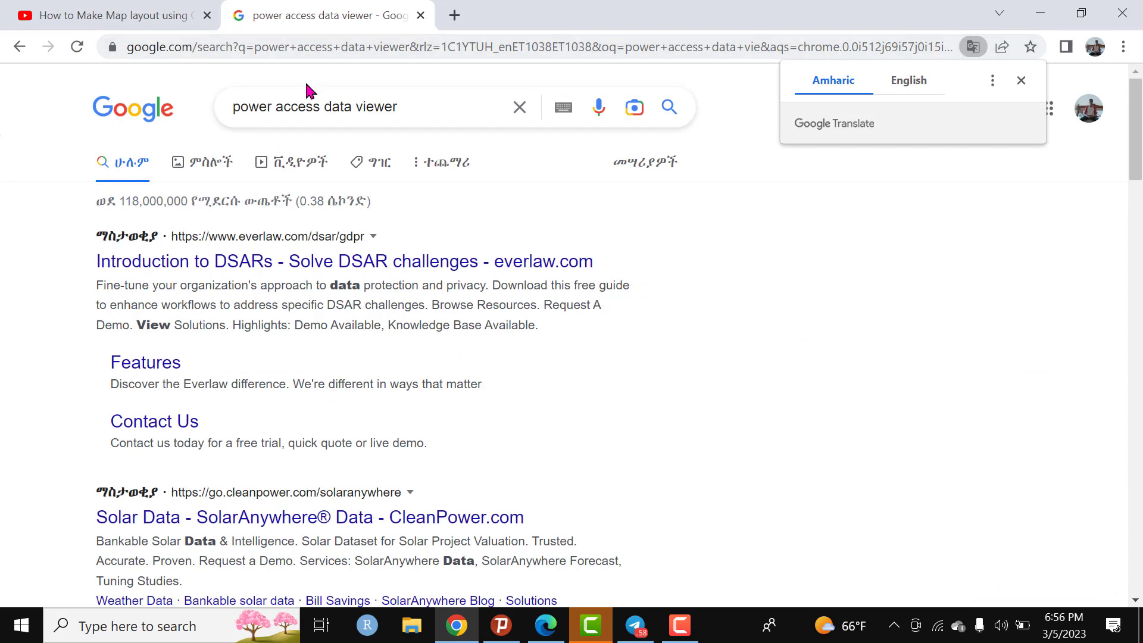
scroll(203, 256, "down", 8)
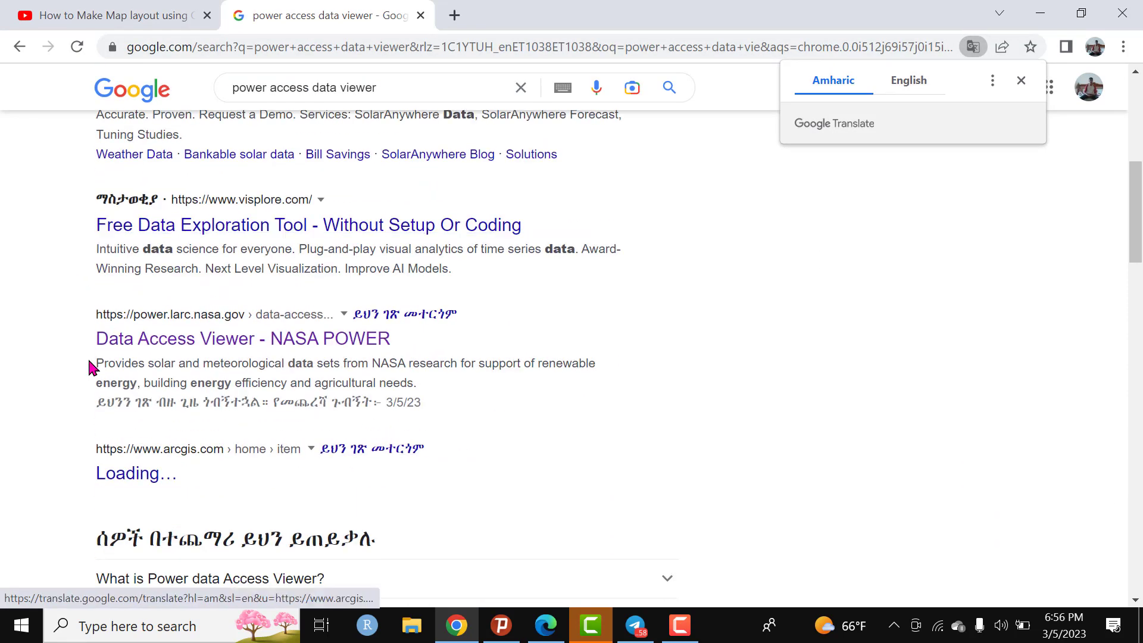
left_click(185, 347)
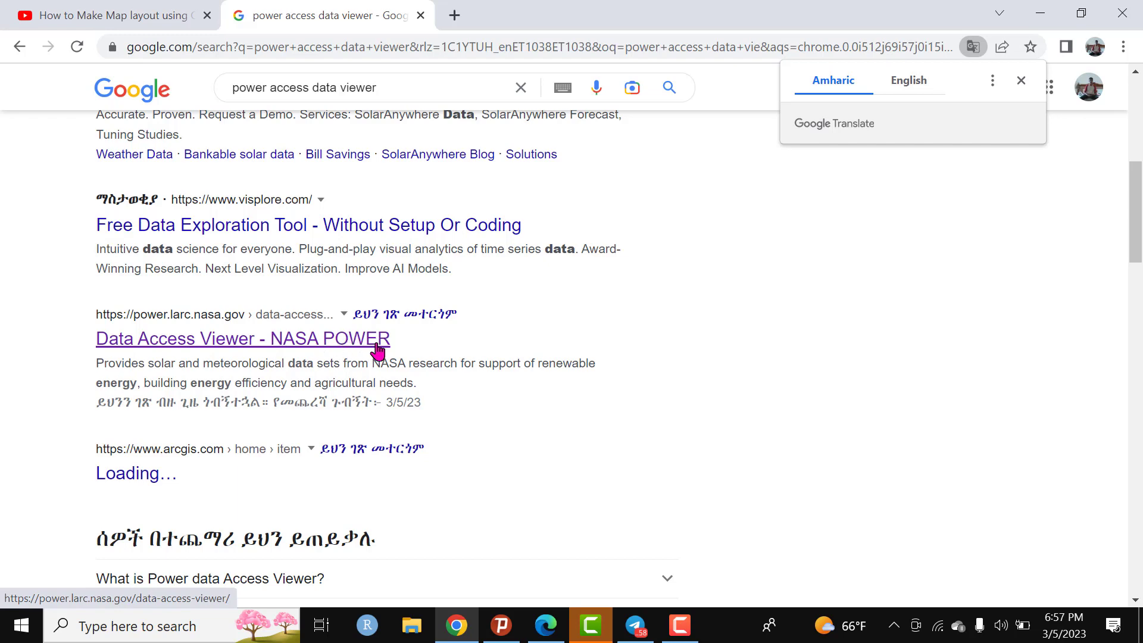
- Enter the NASA POWER Data Access Viewer via Access Data and close the Enhanced viewer announcement
left_click(346, 344)
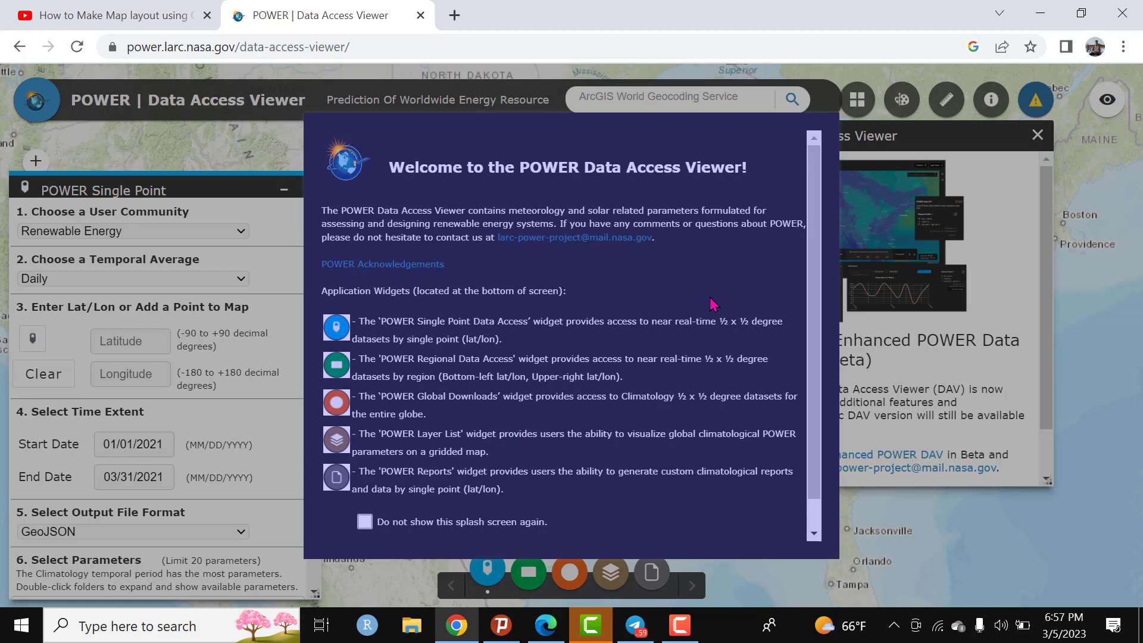
scroll(715, 306, "down", 1)
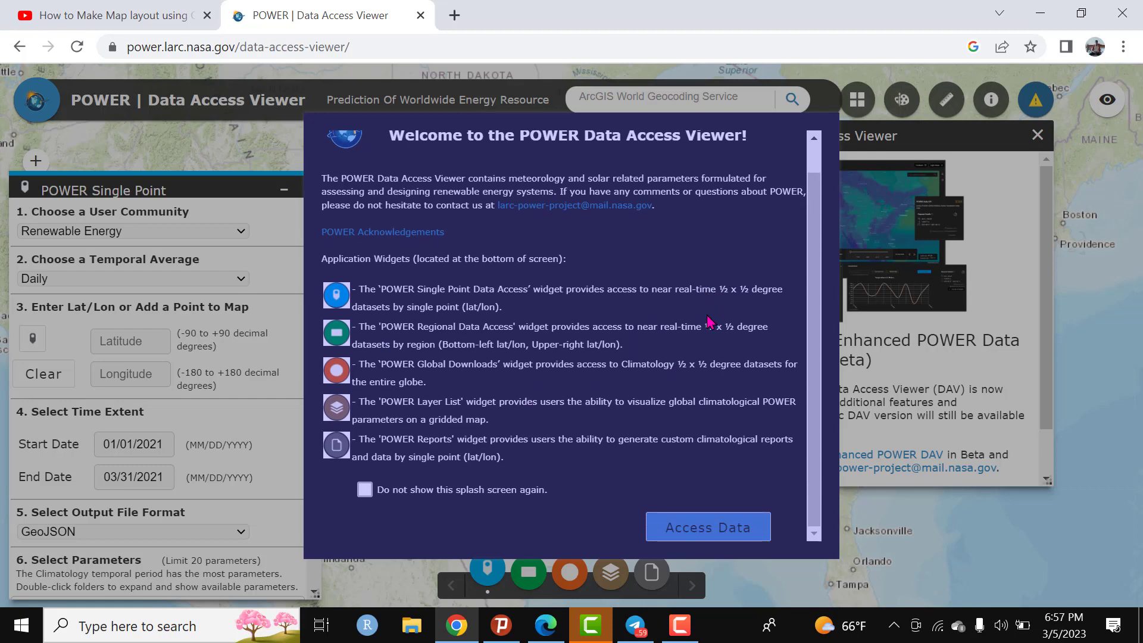
left_click(708, 538)
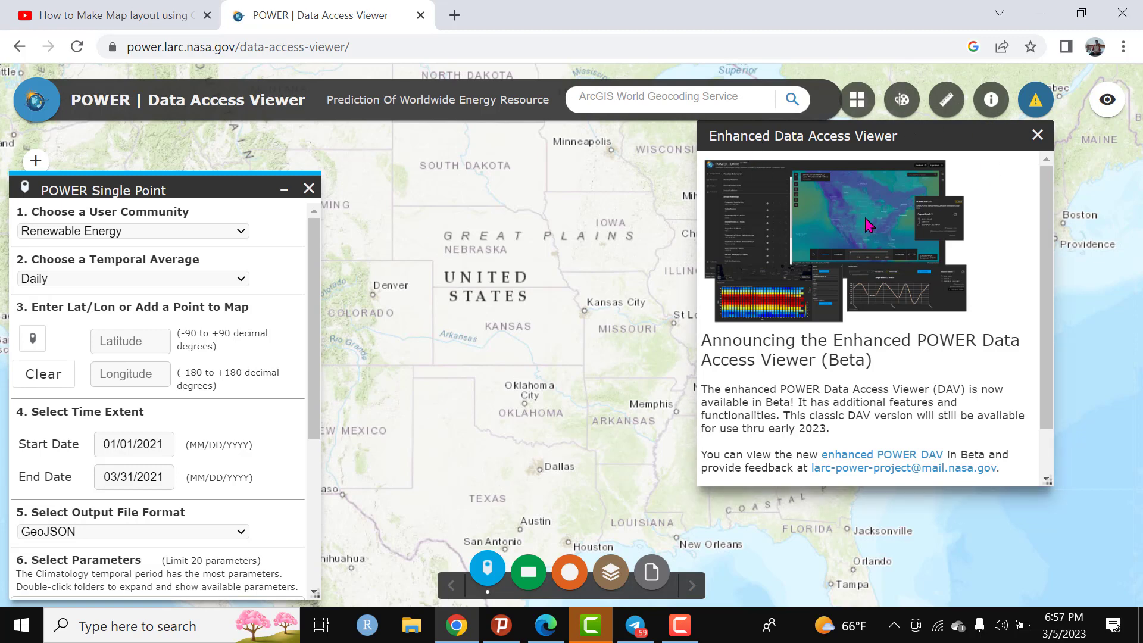
left_click(1038, 134)
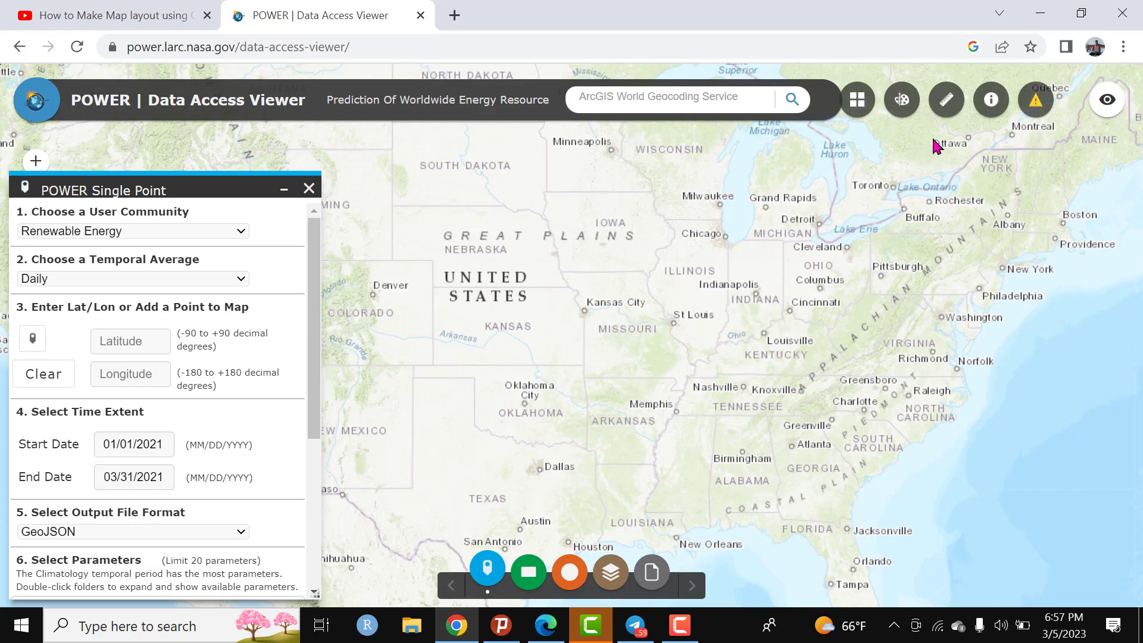
- Close the POWER Single Point panel and zoom the map out to the whole world
left_click(308, 189)
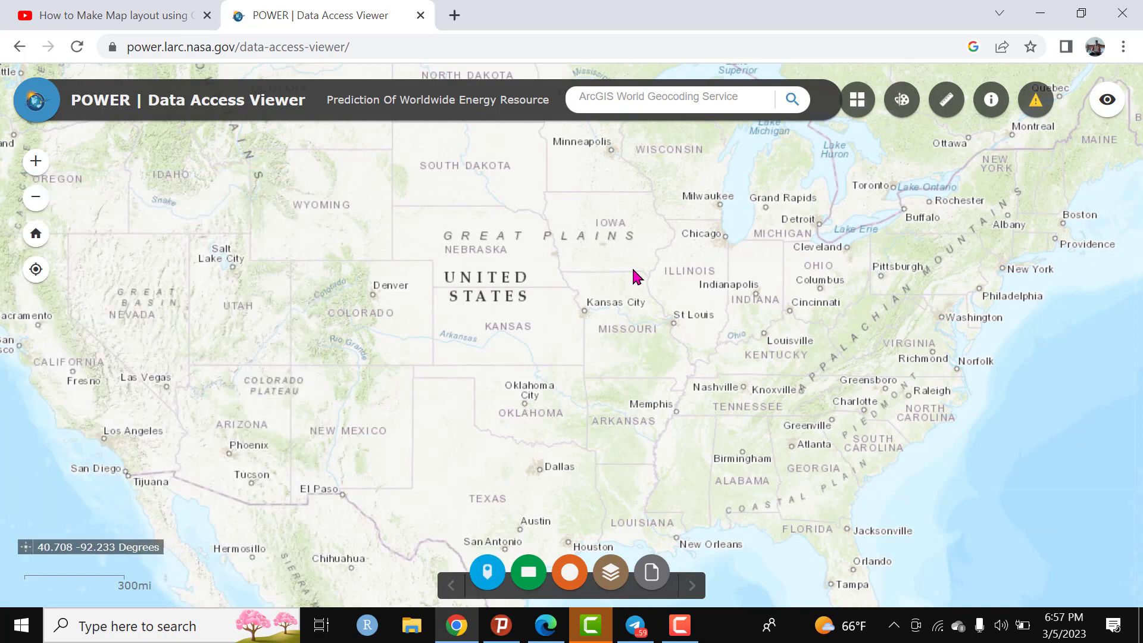
scroll(633, 274, "up", 2)
scroll(634, 274, "down", 2)
scroll(634, 271, "down", 2)
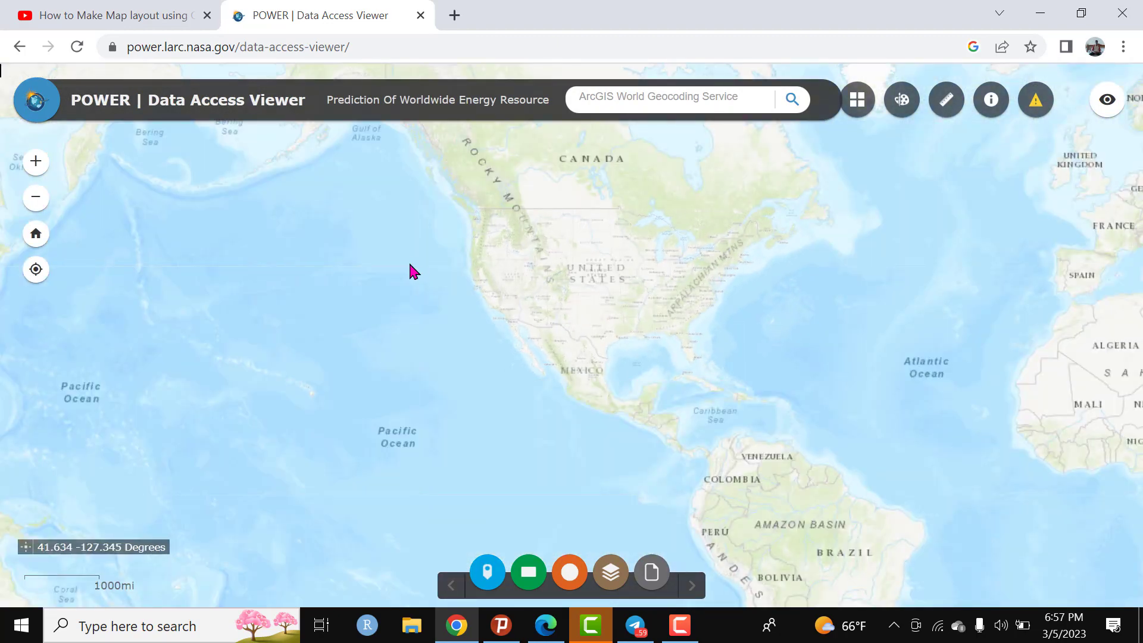
scroll(601, 307, "down", 1)
scroll(601, 307, "down", 1)
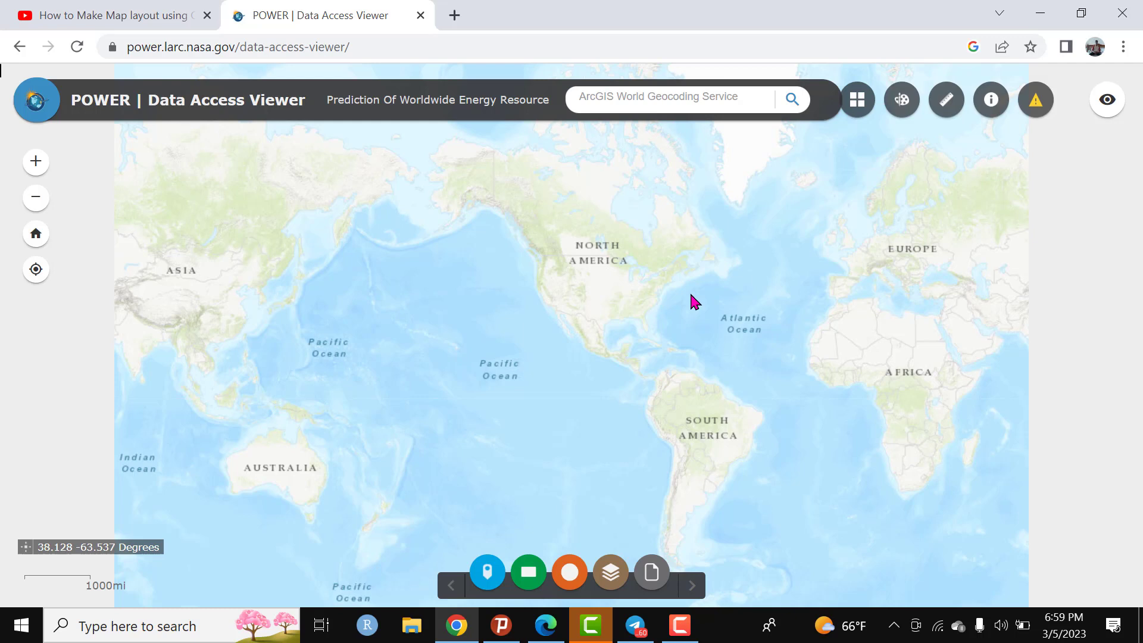
- Search the map for 'Addis Ababa', pick the plain Addis Ababa result, and zoom into the city
left_click(647, 99)
type("a")
key("BackSpace")
type("Addis Ababa")
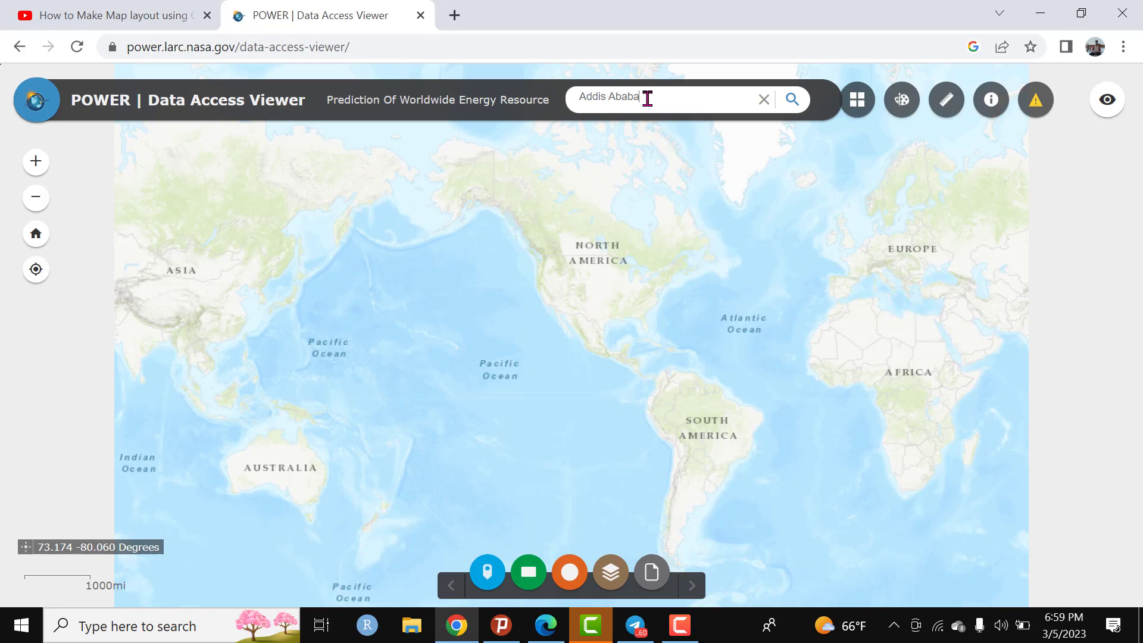
key("Return")
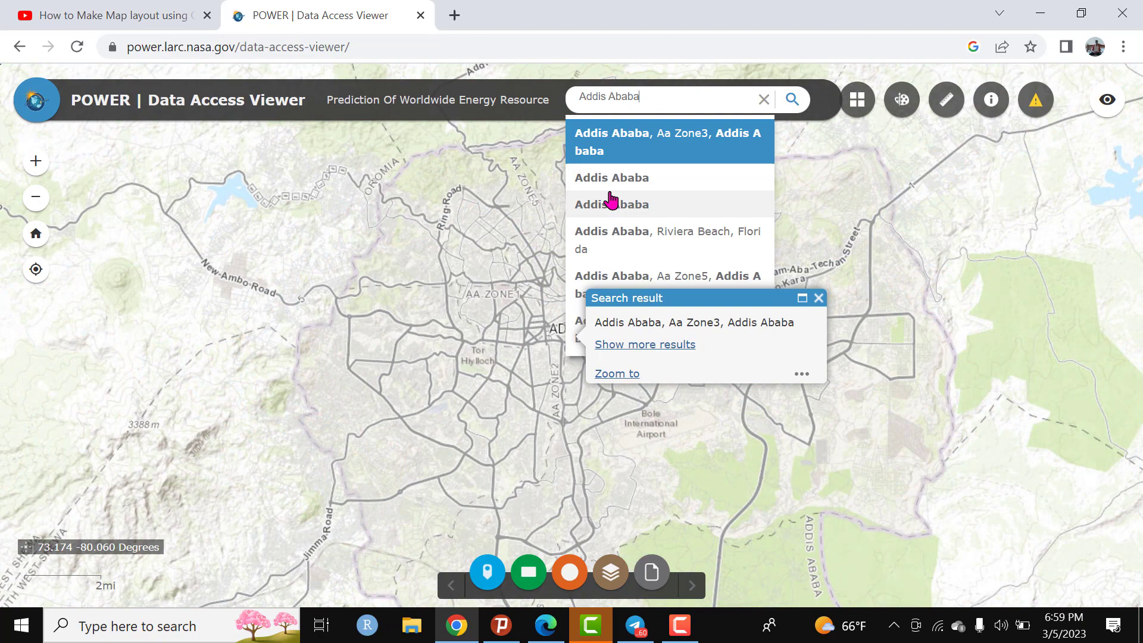
left_click(611, 176)
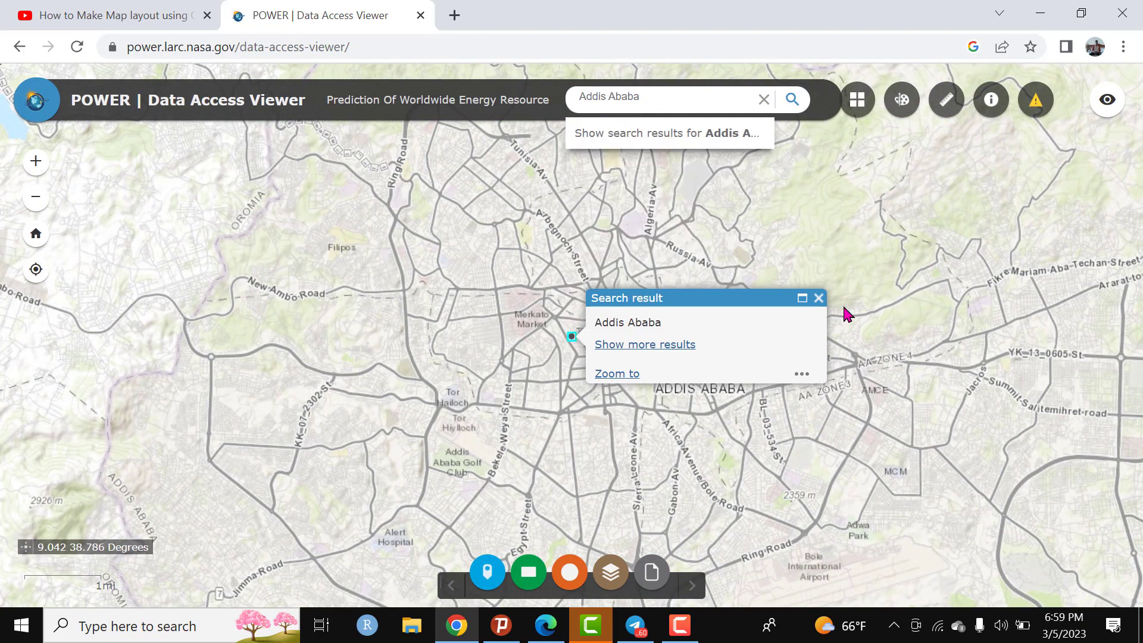
left_click(817, 301)
scroll(625, 277, "down", 4)
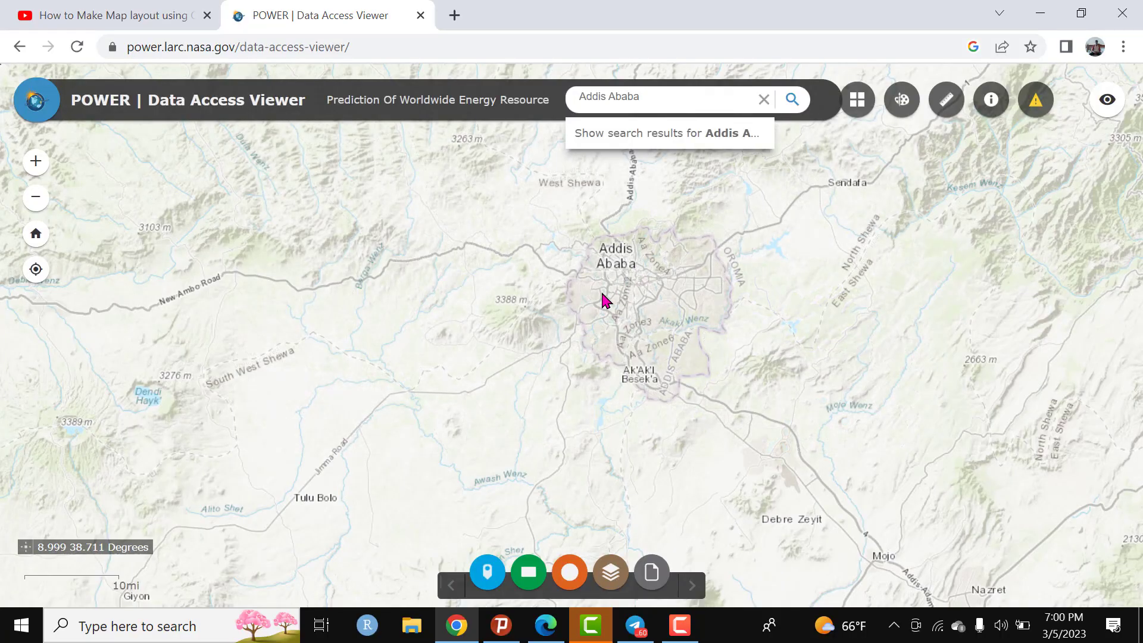
scroll(636, 286, "up", 2)
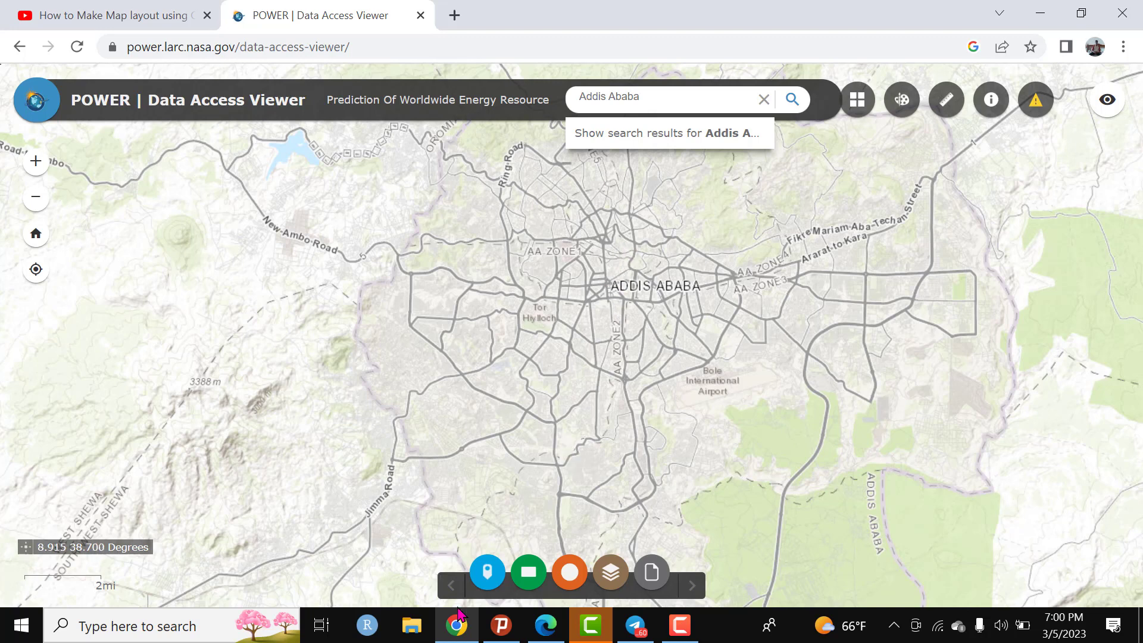
- Reopen the Single Point form with Renewable Energy community and Monthly & Annual temporal average
left_click(487, 574)
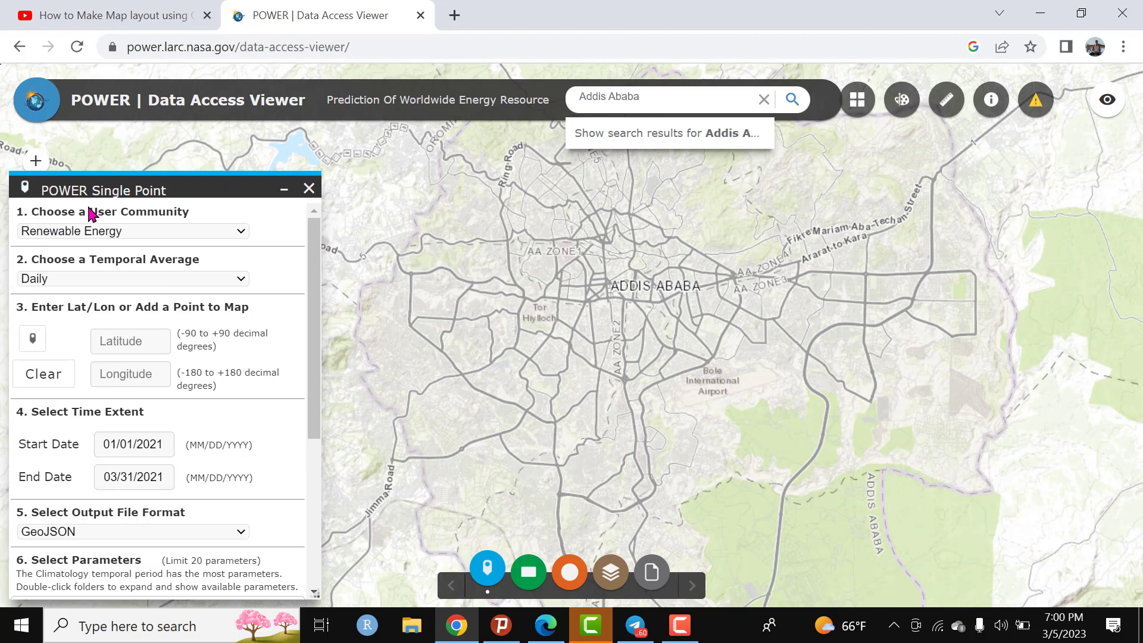
left_click(208, 232)
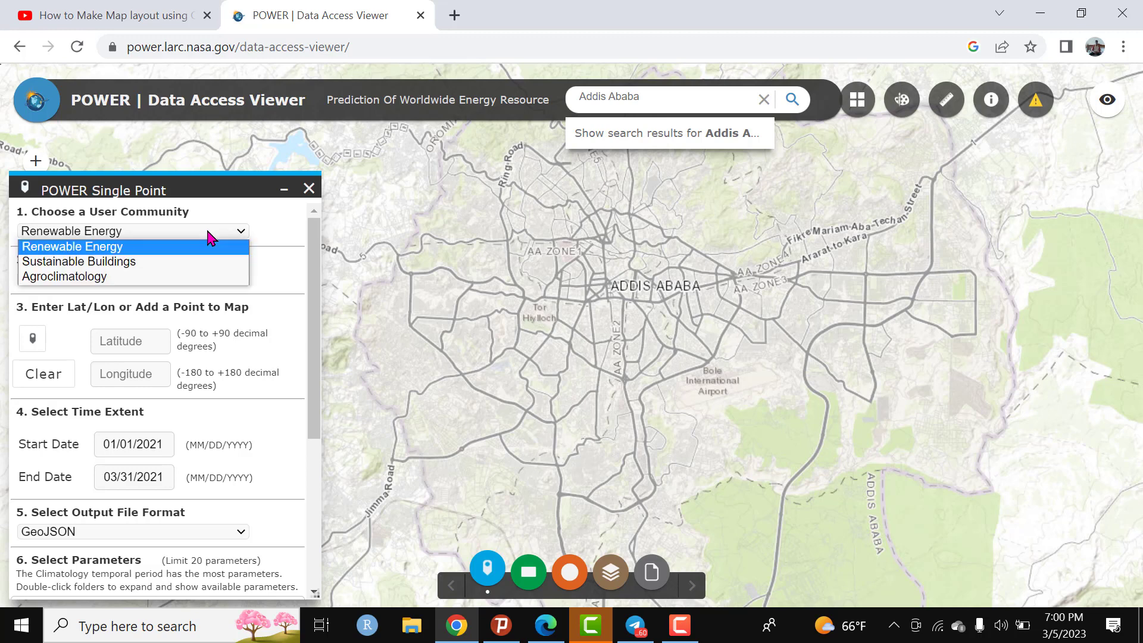
left_click(90, 253)
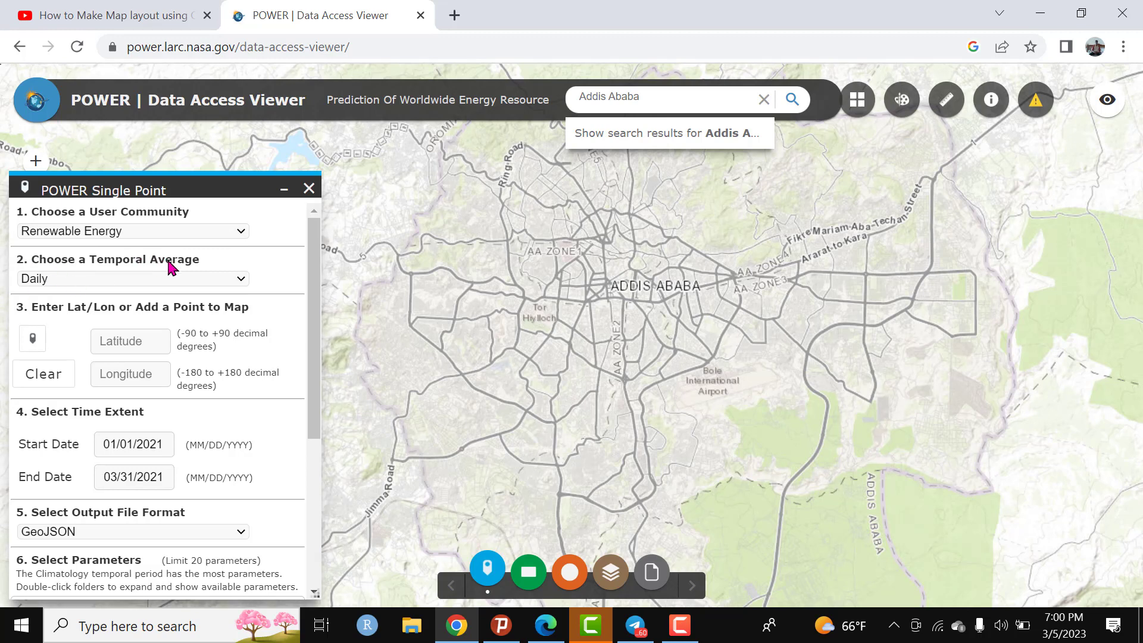
left_click(67, 281)
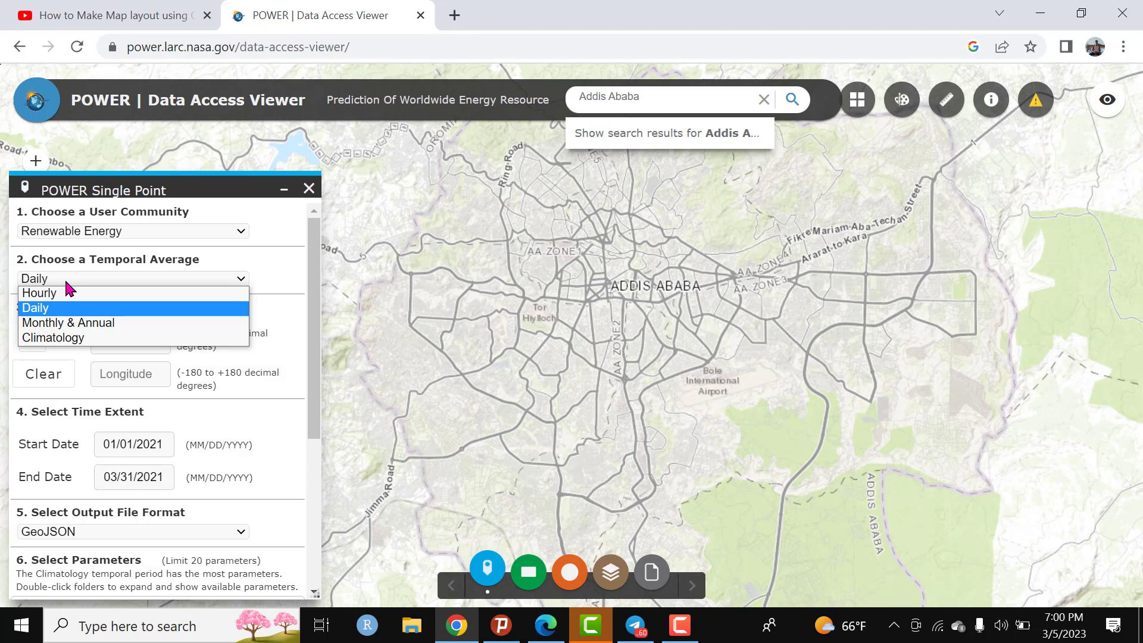
left_click(94, 327)
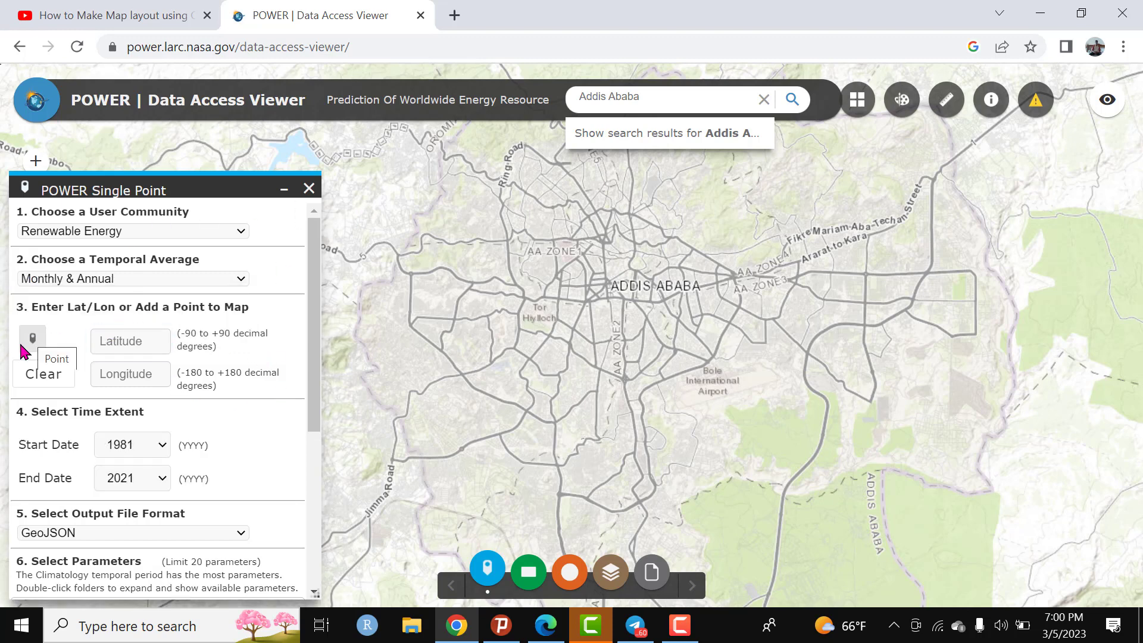
- Fill latitude 11.9992 and longitude 39.4161 from the saved field suggestions
left_click(119, 343)
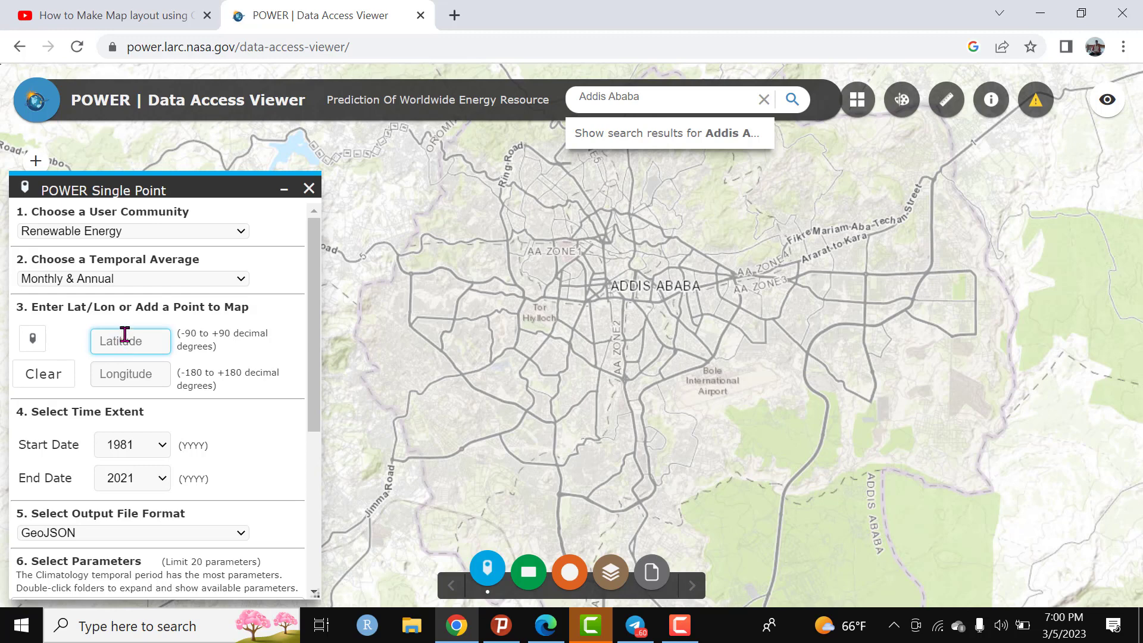
left_click(124, 335)
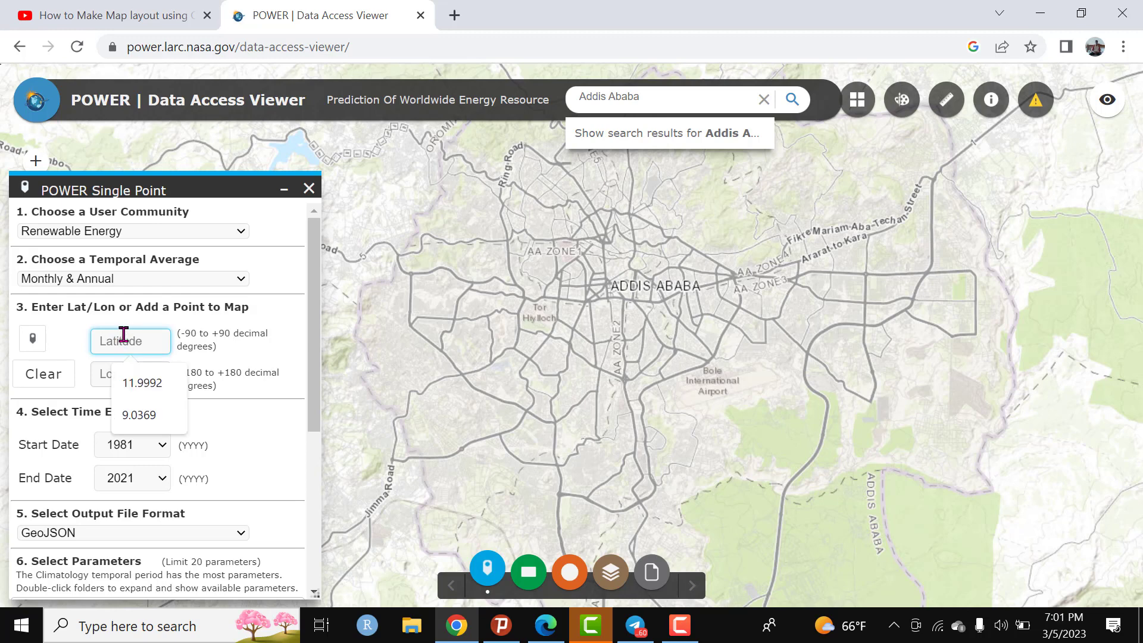
left_click(153, 384)
left_click(136, 374)
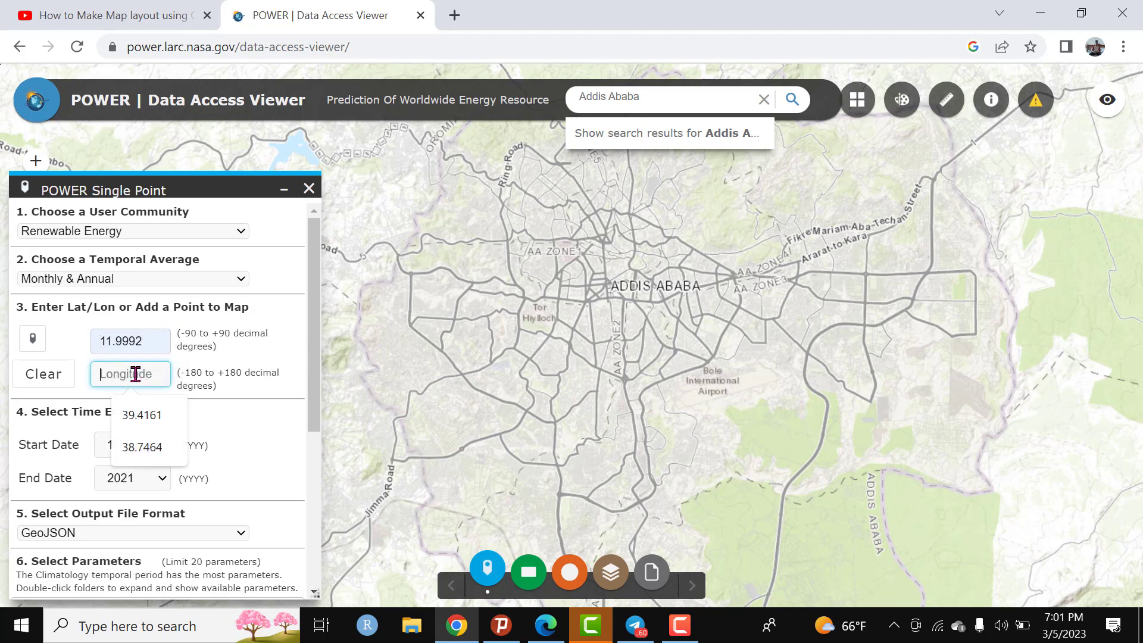
left_click(156, 414)
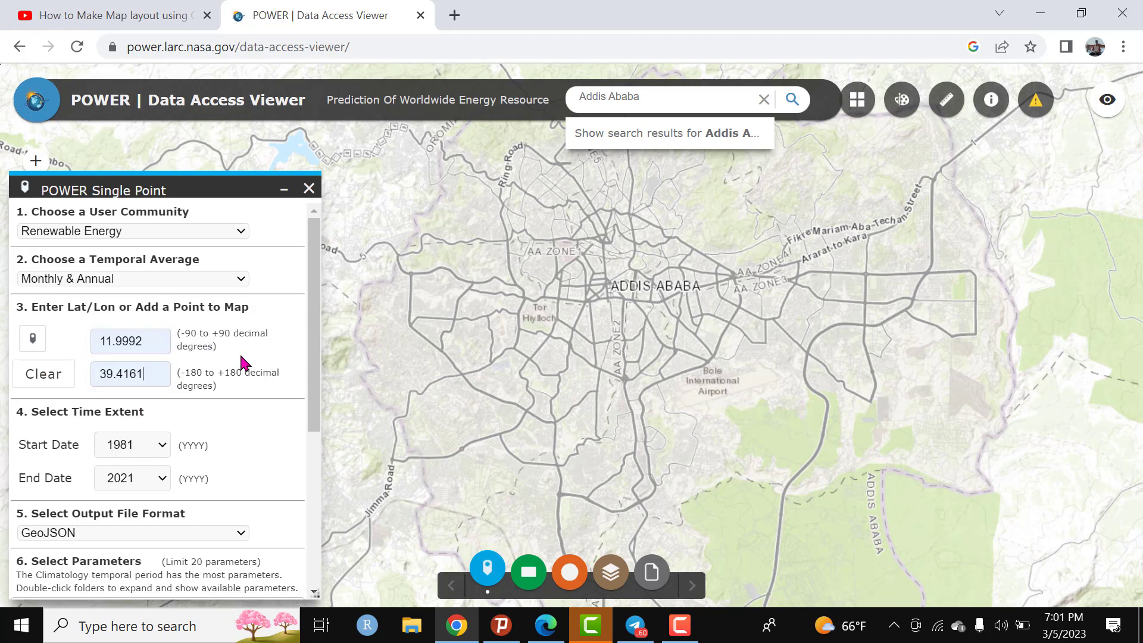
- Place the data point on central Addis Ababa, giving latitude 9.0309, longitude 38.7914
left_click(32, 343)
scroll(696, 293, "up", 1)
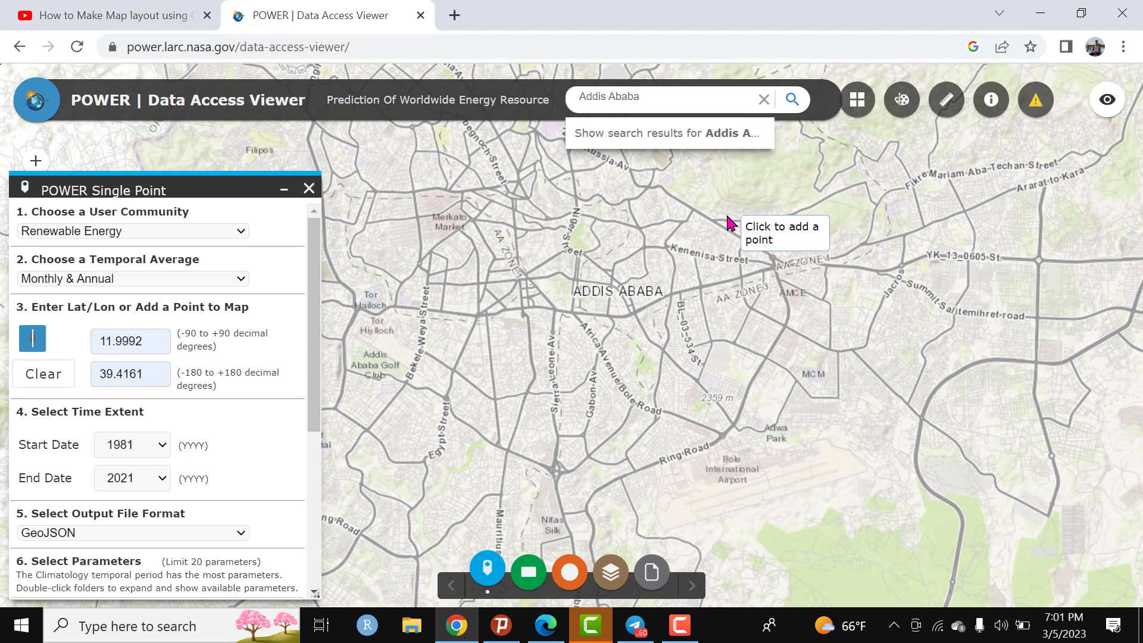
left_click(722, 209)
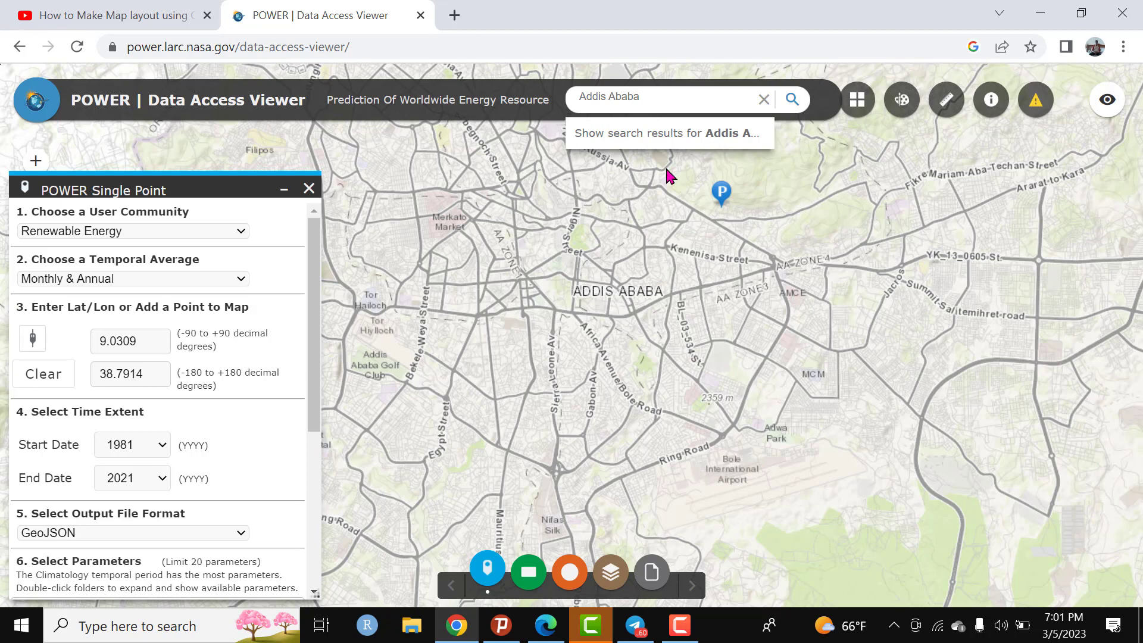
- Change the Output File Format from GeoJSON to CSV
left_click_drag(318, 358, 317, 409)
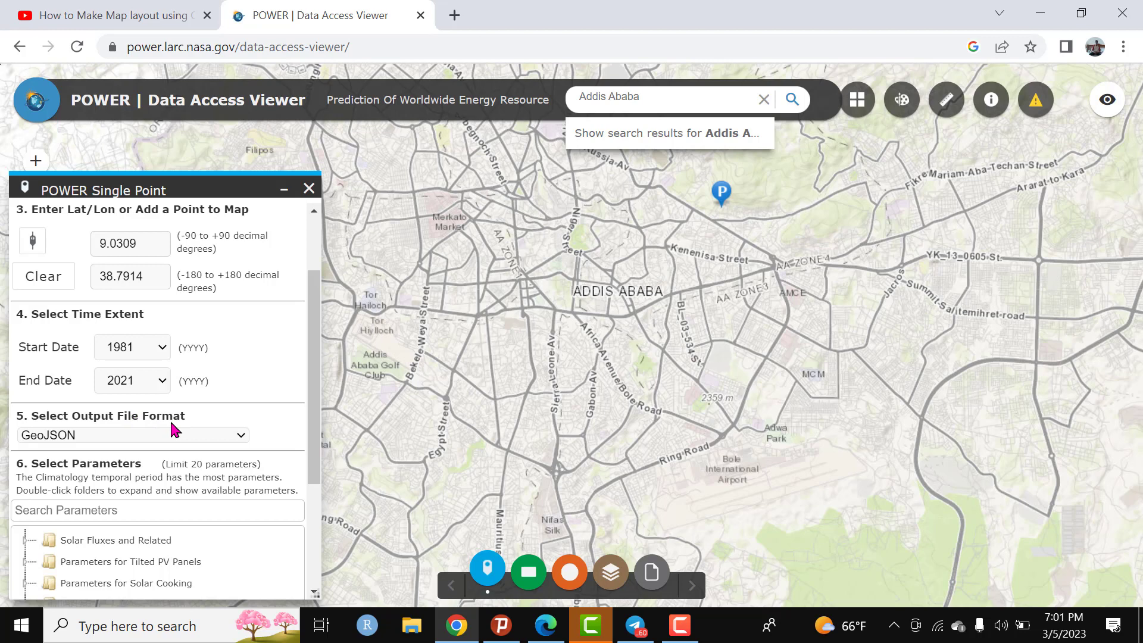
left_click(164, 437)
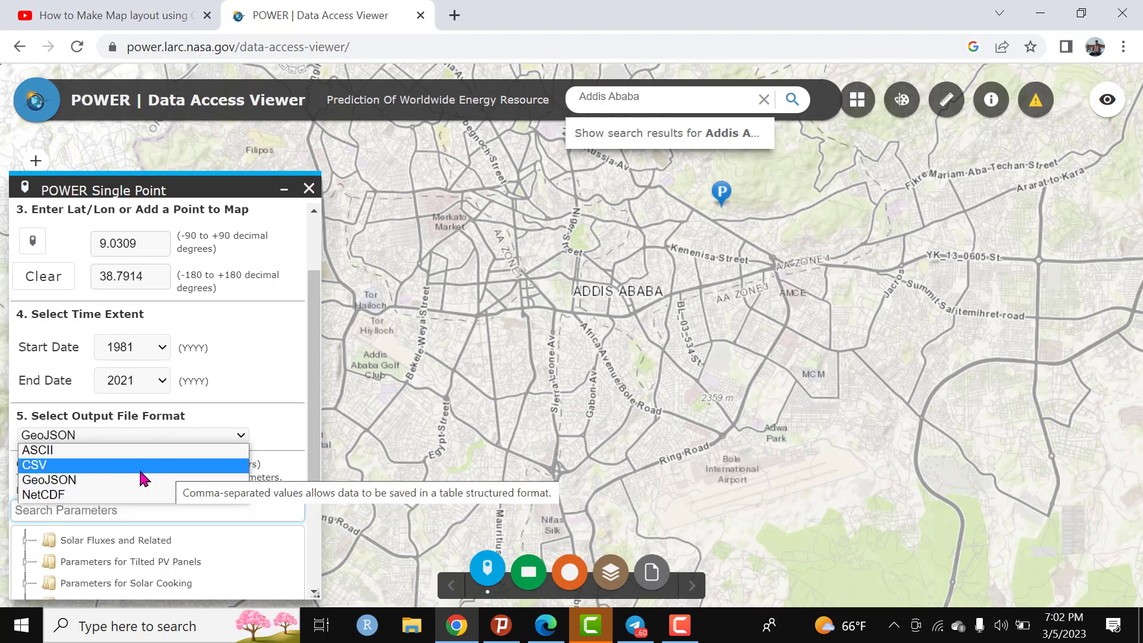
left_click(43, 467)
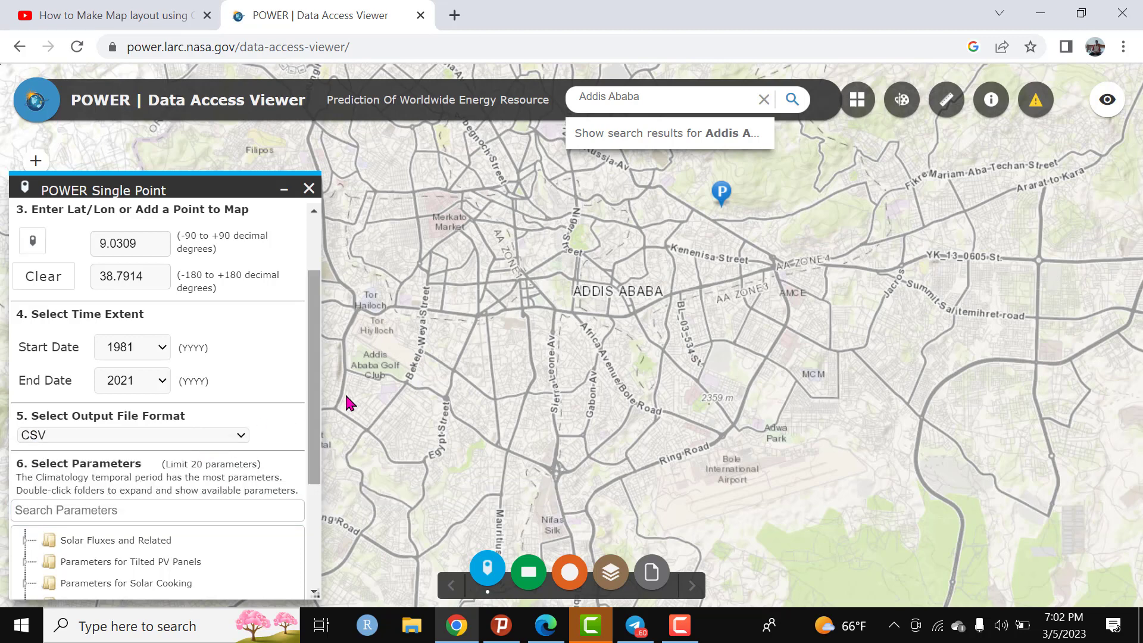
left_click_drag(316, 413, 308, 511)
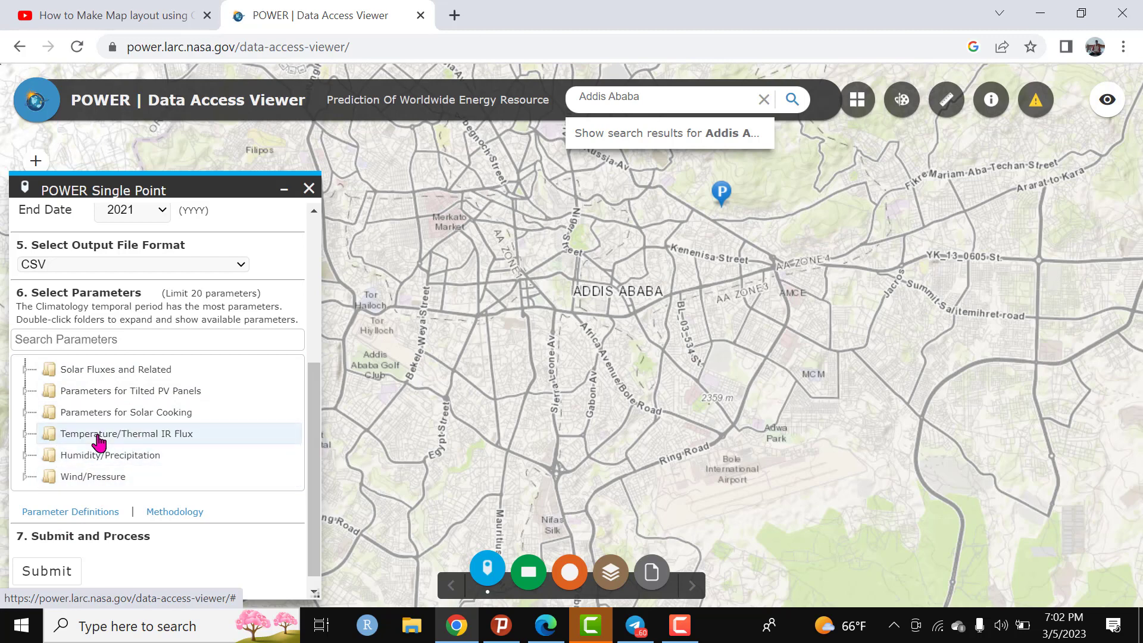
- Tick T2M Maximum and Minimum under Temperature/Thermal IR Flux, and Precipitation Average under Humidity/Precipitation
left_click(24, 435)
scroll(110, 445, "down", 2)
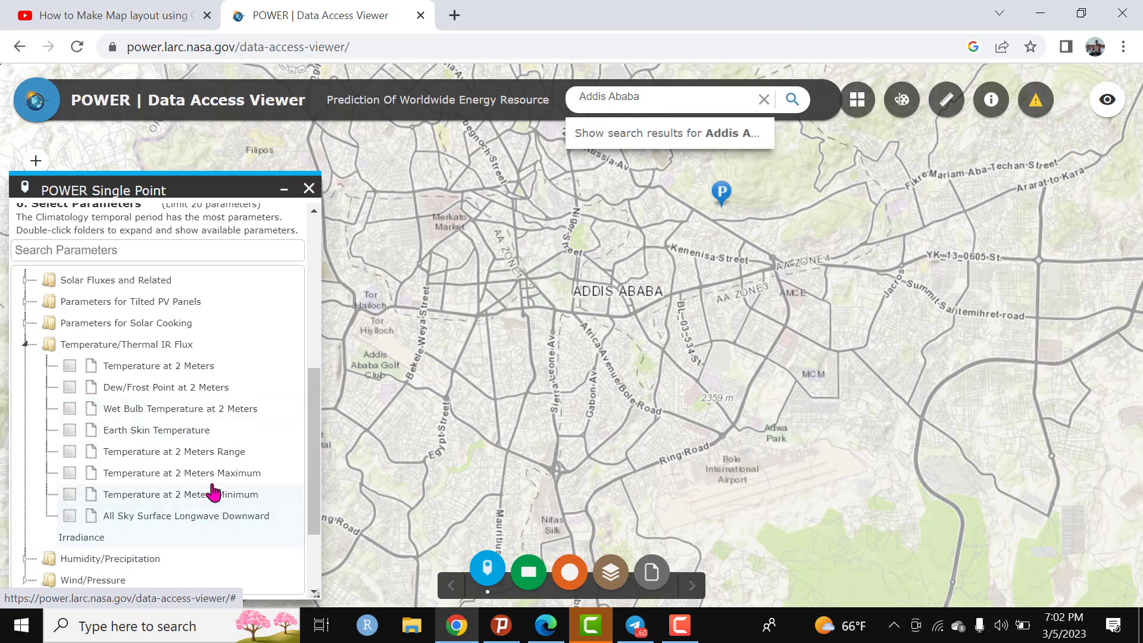
left_click(71, 477)
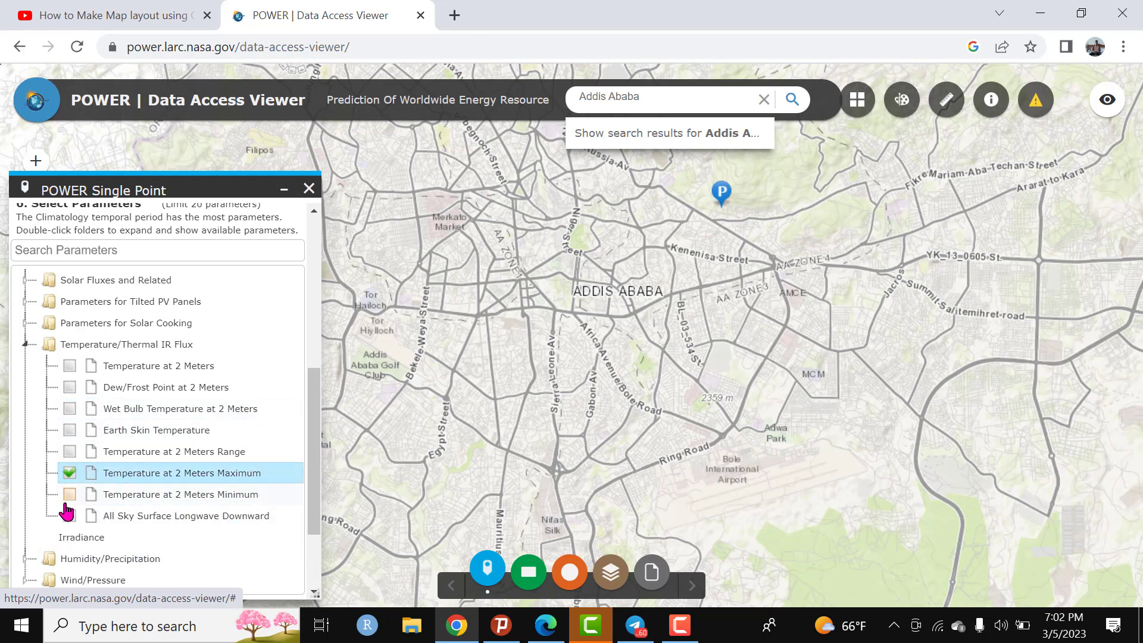
left_click(69, 496)
scroll(237, 409, "down", 3)
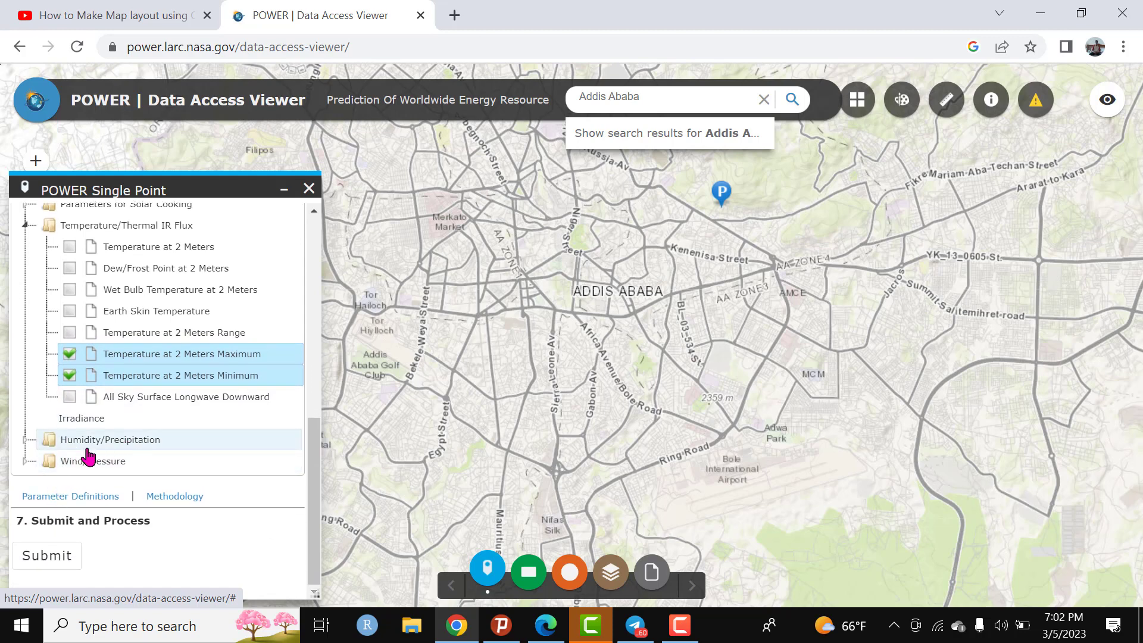
left_click(24, 439)
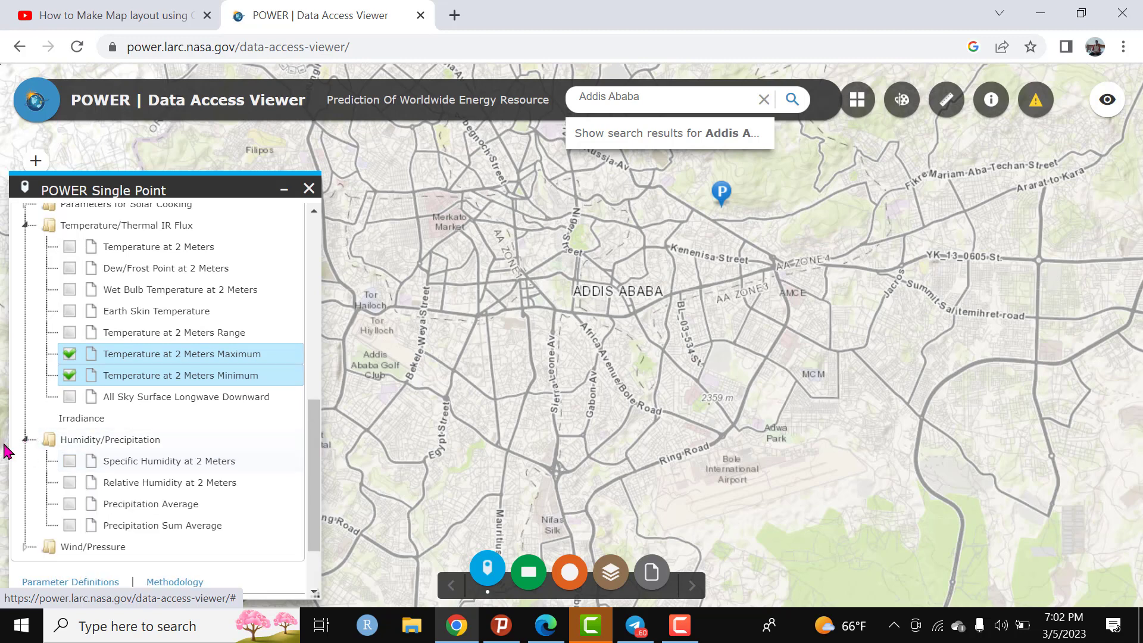
scroll(167, 452, "down", 2)
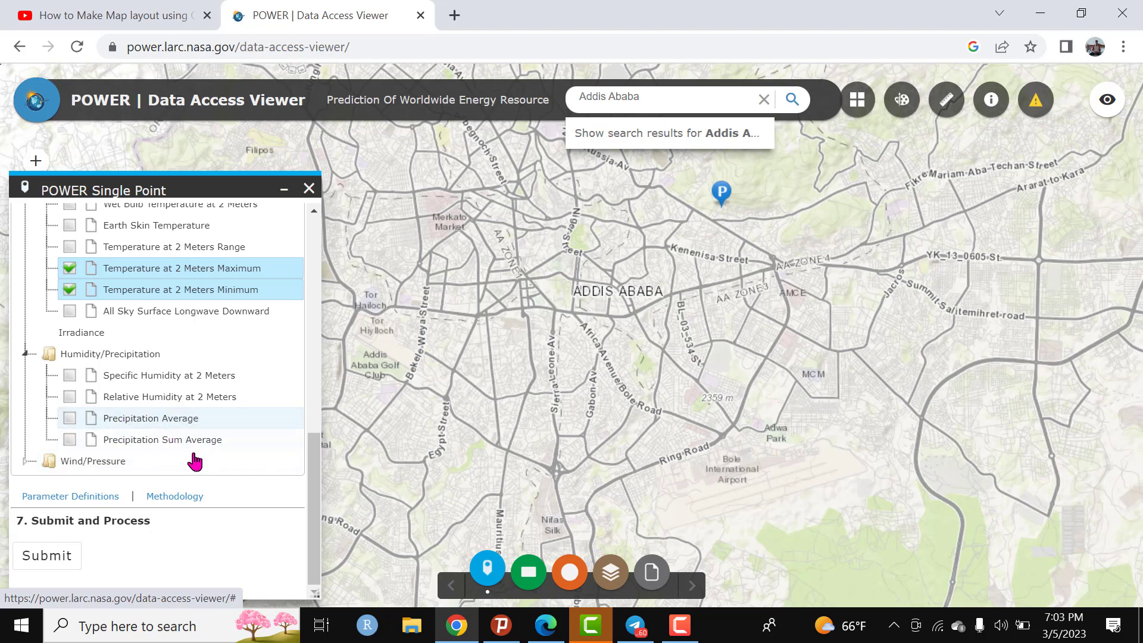
left_click(71, 420)
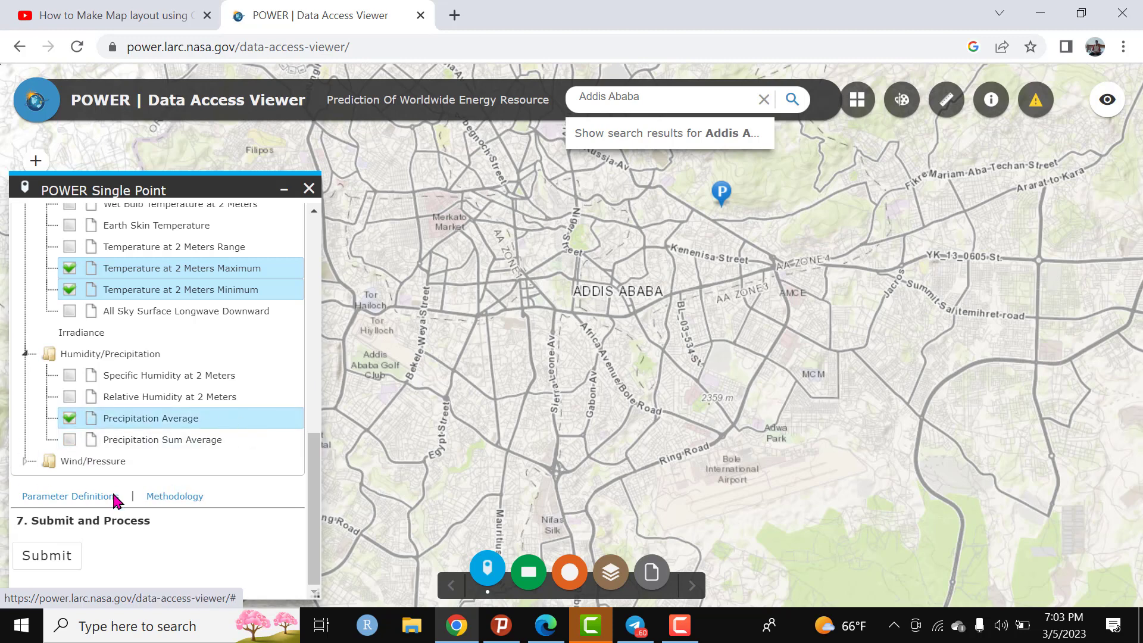
- Submit the request and download POWER_Point_Monthly_Timeseries_1981_2021_009d0309N_038d7914E_LST.csv
left_click(45, 559)
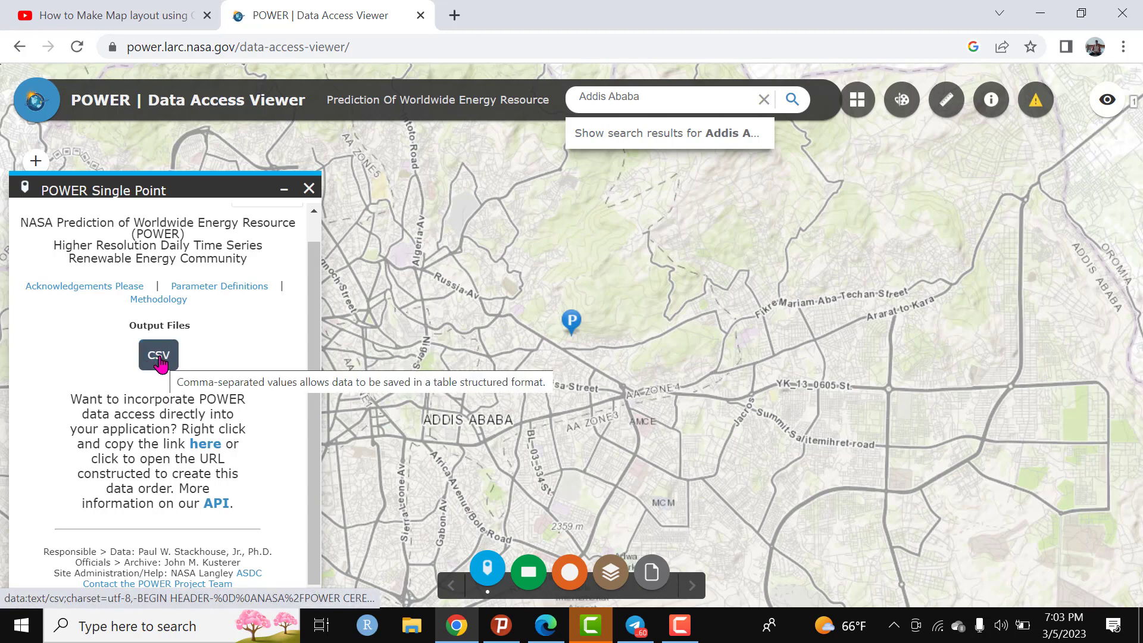
left_click(149, 361)
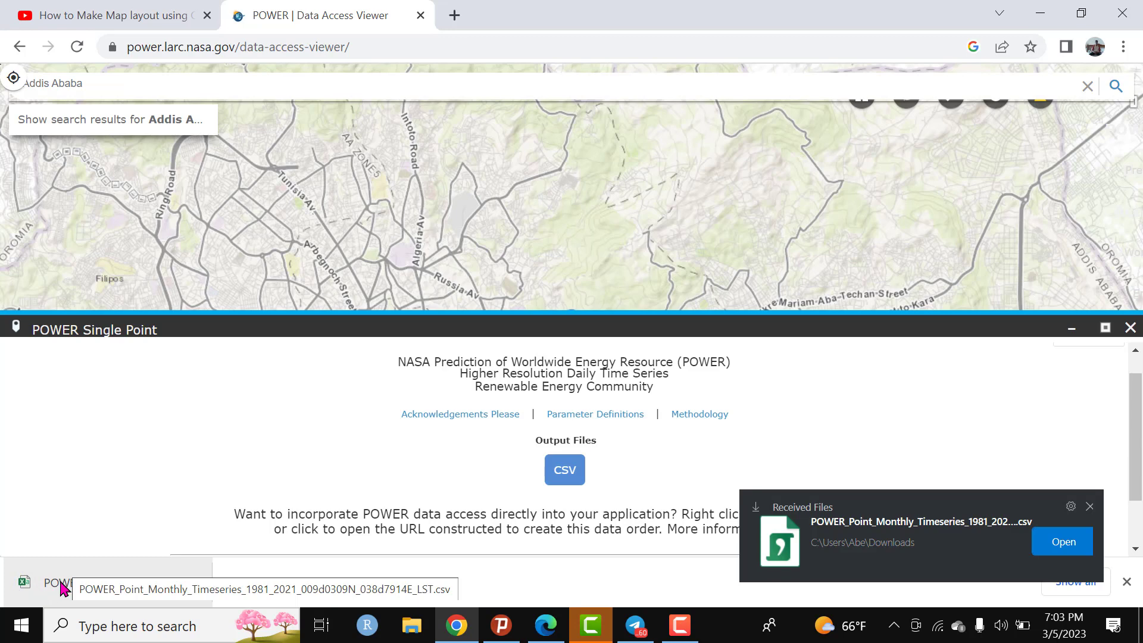
left_click(191, 586)
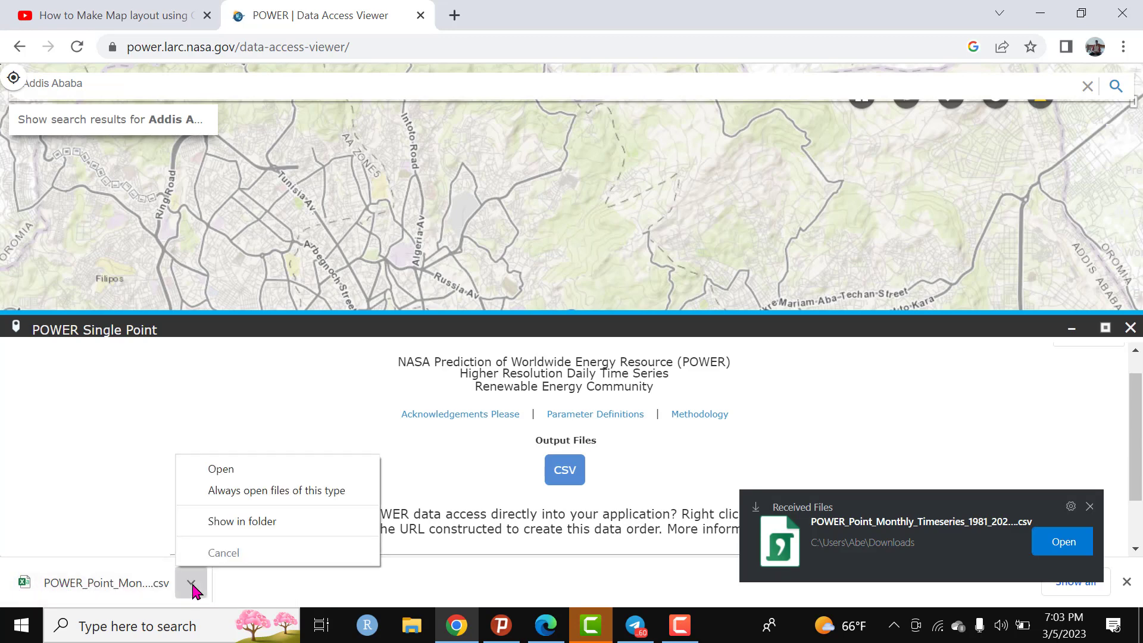
- Open the downloaded CSV in Excel and highlight the three parameter descriptions
left_click(228, 467)
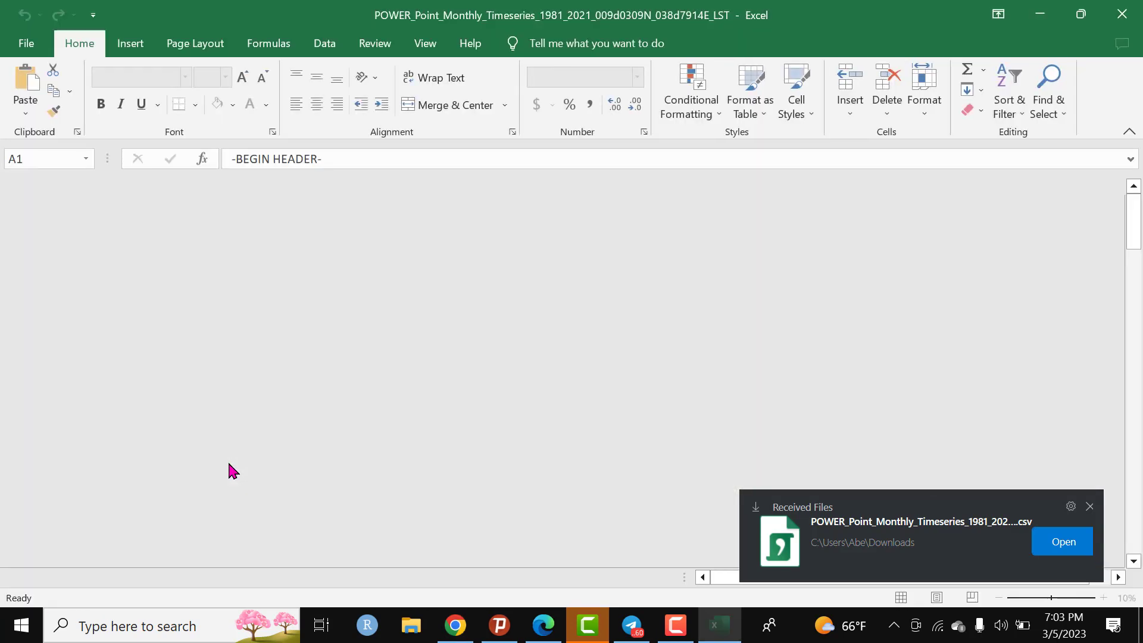
scroll(1132, 490, "down", 2)
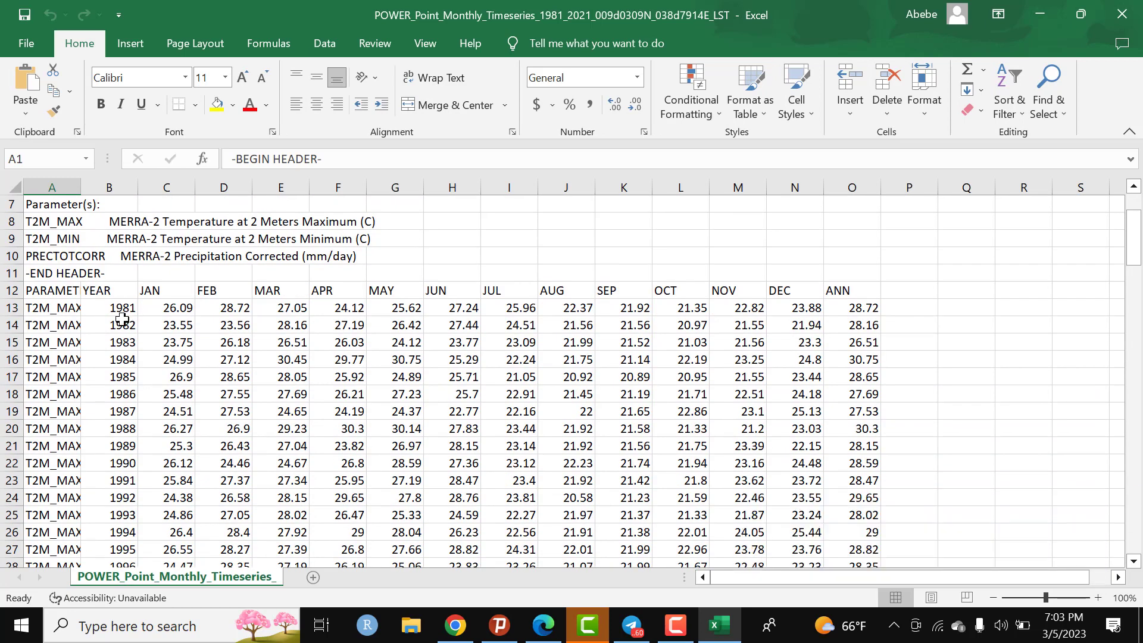
left_click(80, 239)
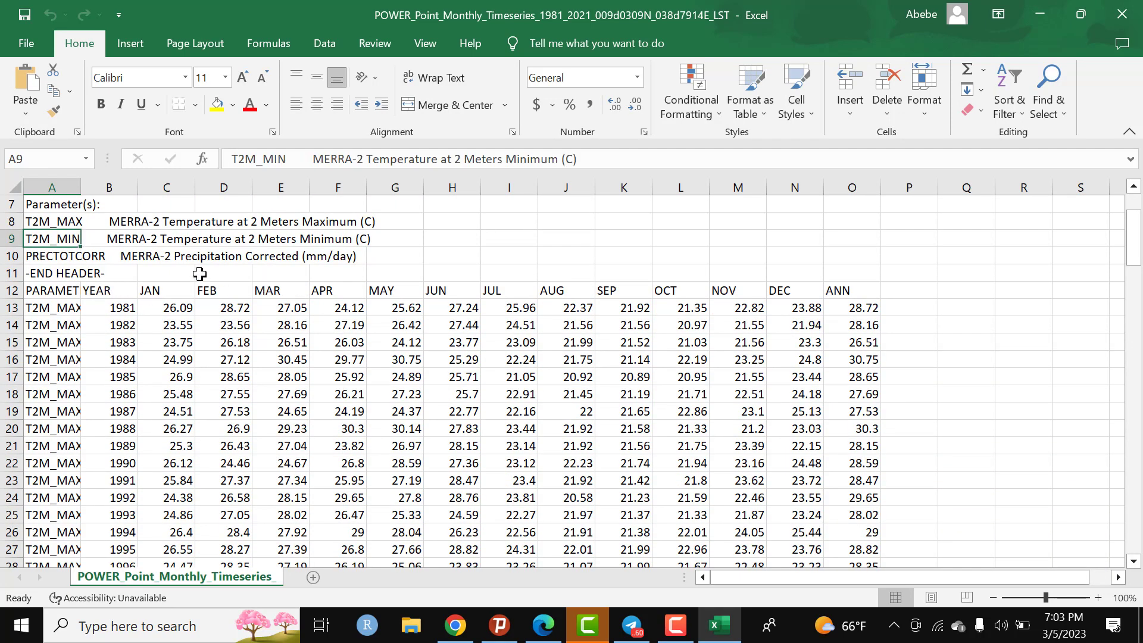
left_click_drag(202, 256, 307, 256)
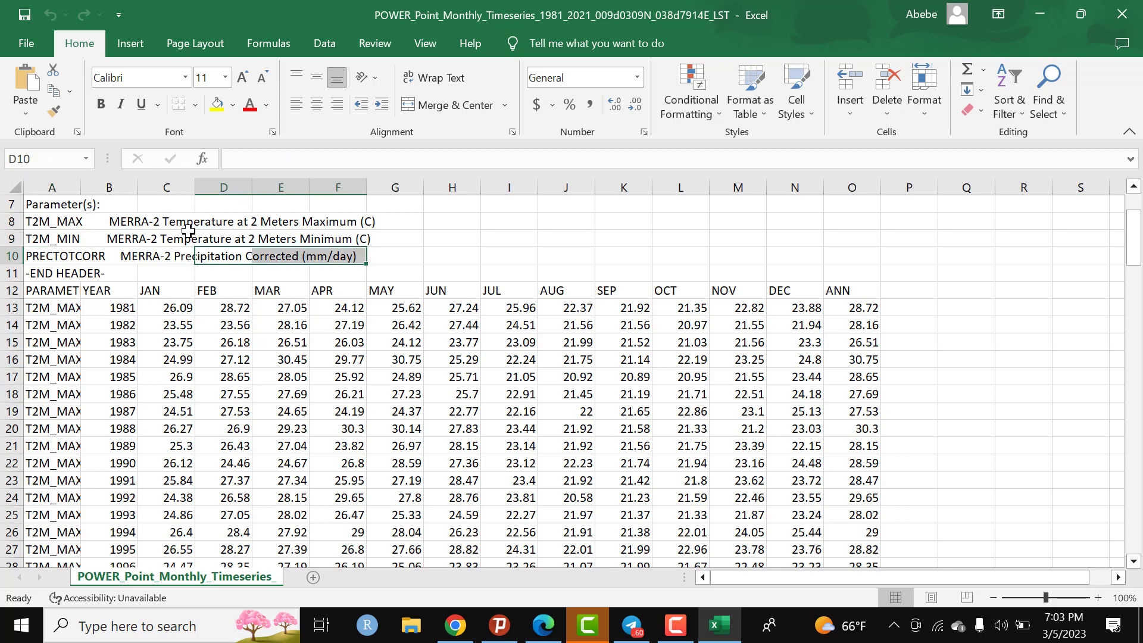
left_click_drag(188, 229, 332, 255)
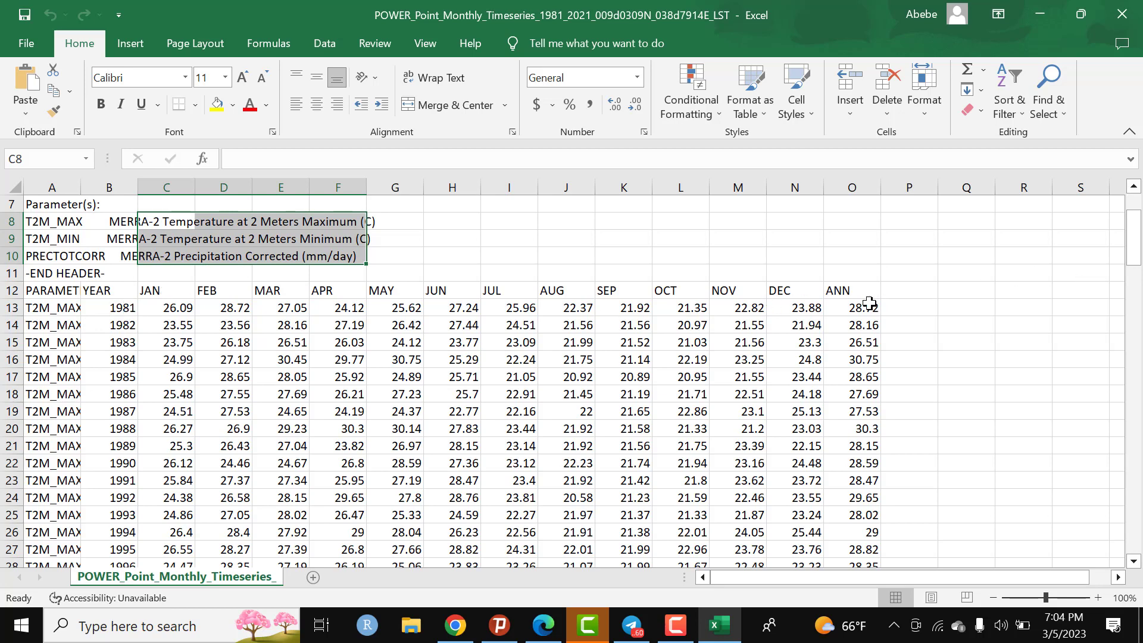
- Select the 1981–1994 annual values in O13:O26, averaging 28.585, and scroll through the sheet
left_click_drag(869, 303, 861, 533)
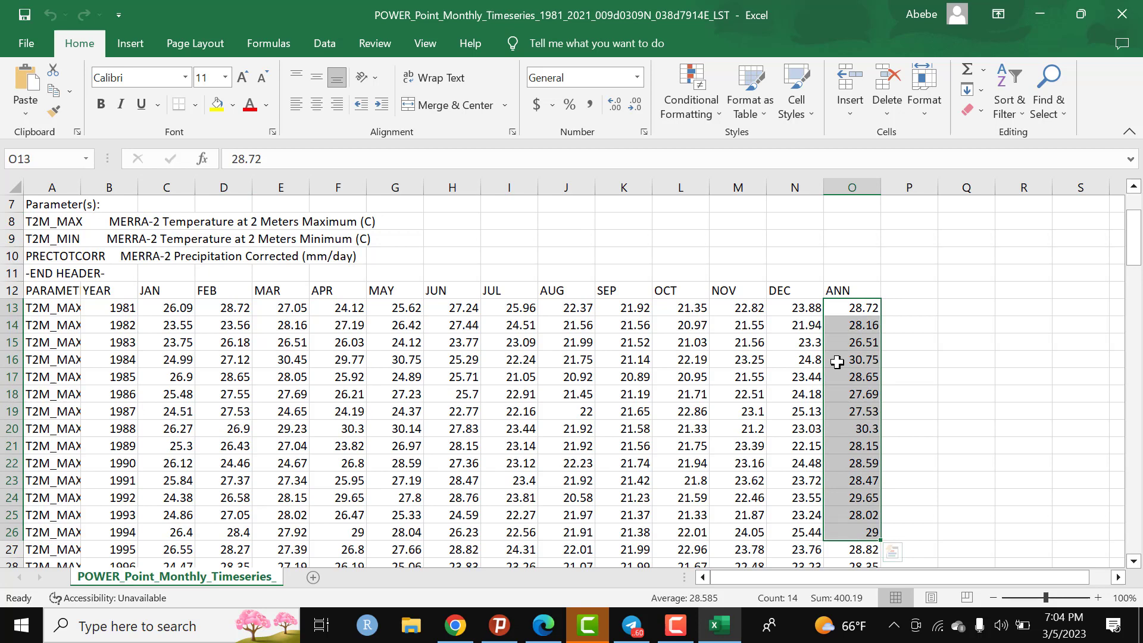
scroll(837, 361, "down", 2)
scroll(190, 400, "down", 3)
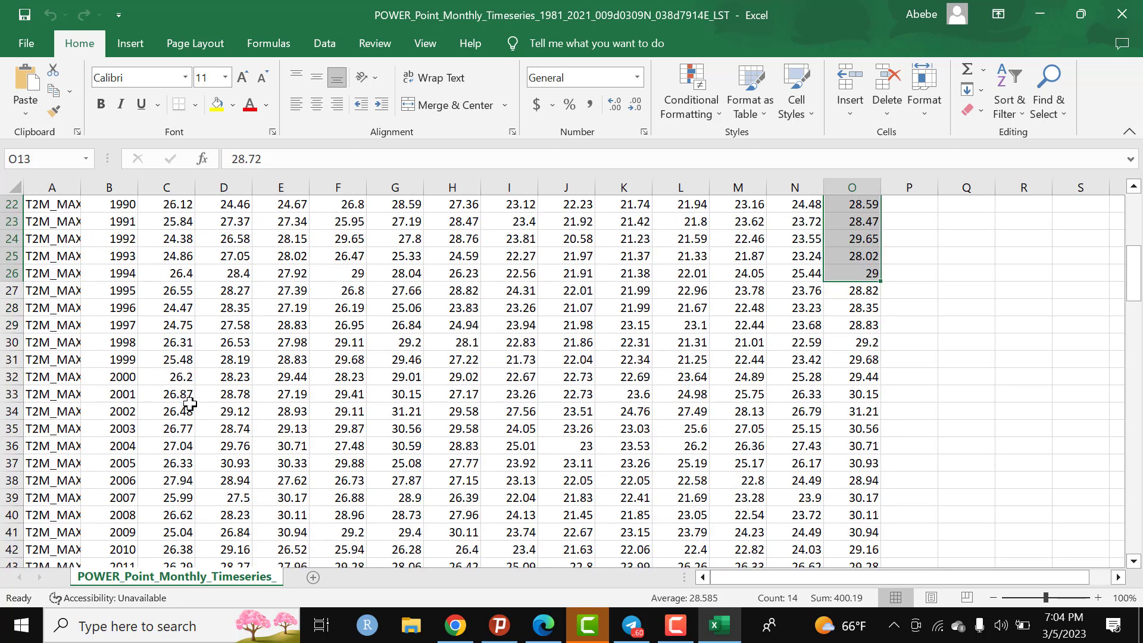
scroll(189, 404, "down", 20)
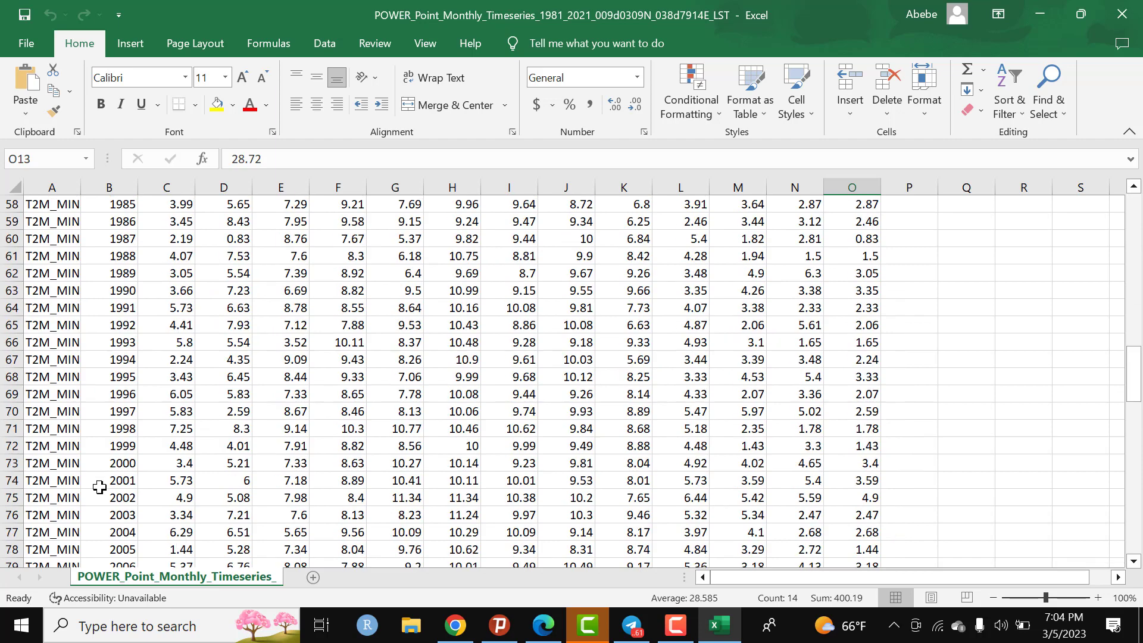
scroll(100, 487, "down", 5)
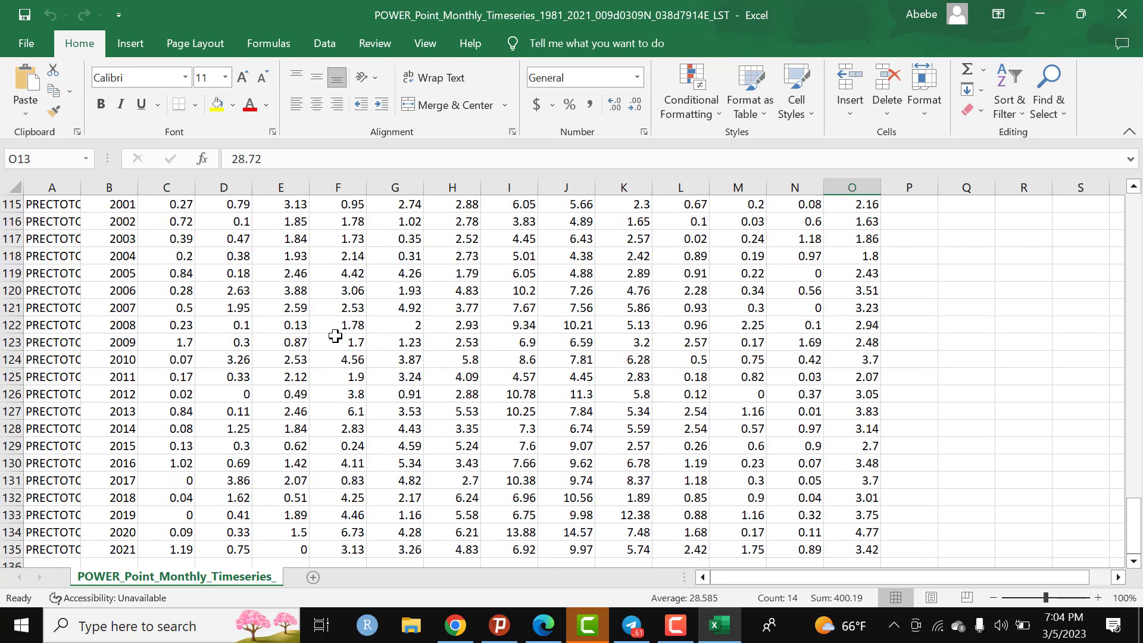
scroll(335, 337, "up", 20)
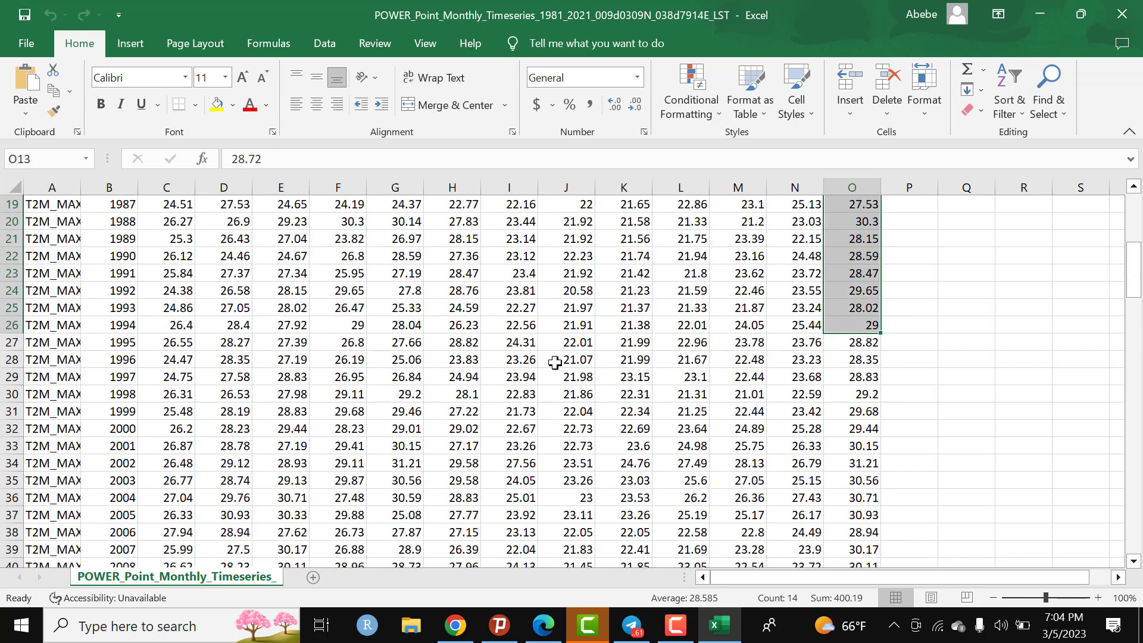
scroll(555, 362, "up", 6)
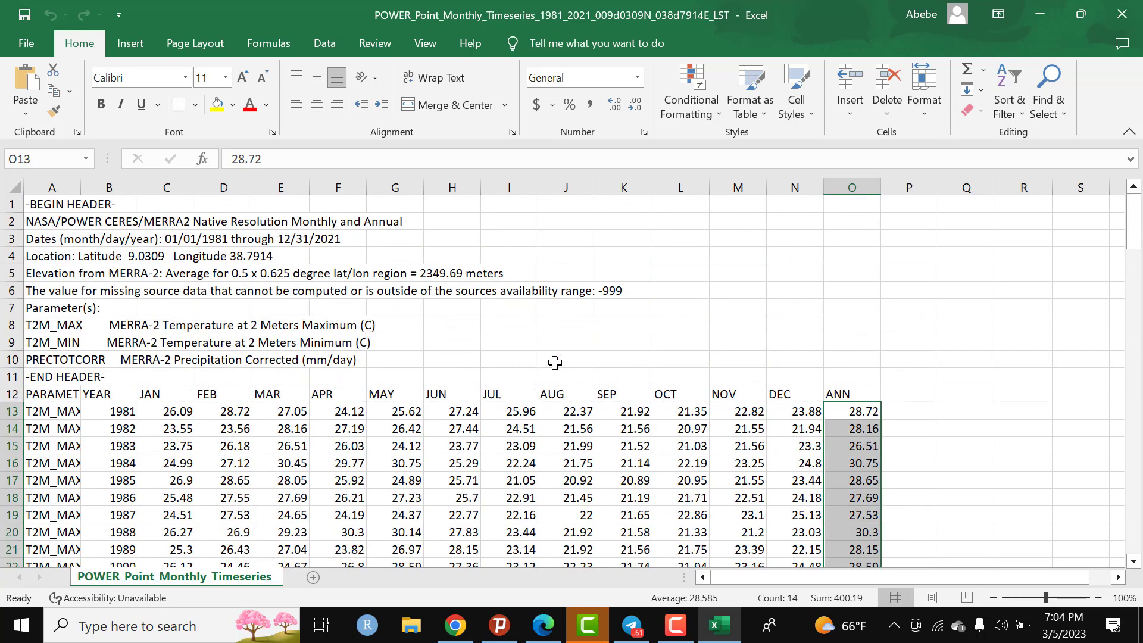
- Minimize the Excel workbook, collapse the Single Point panel, and zoom out around Addis Ababa
left_click(1039, 18)
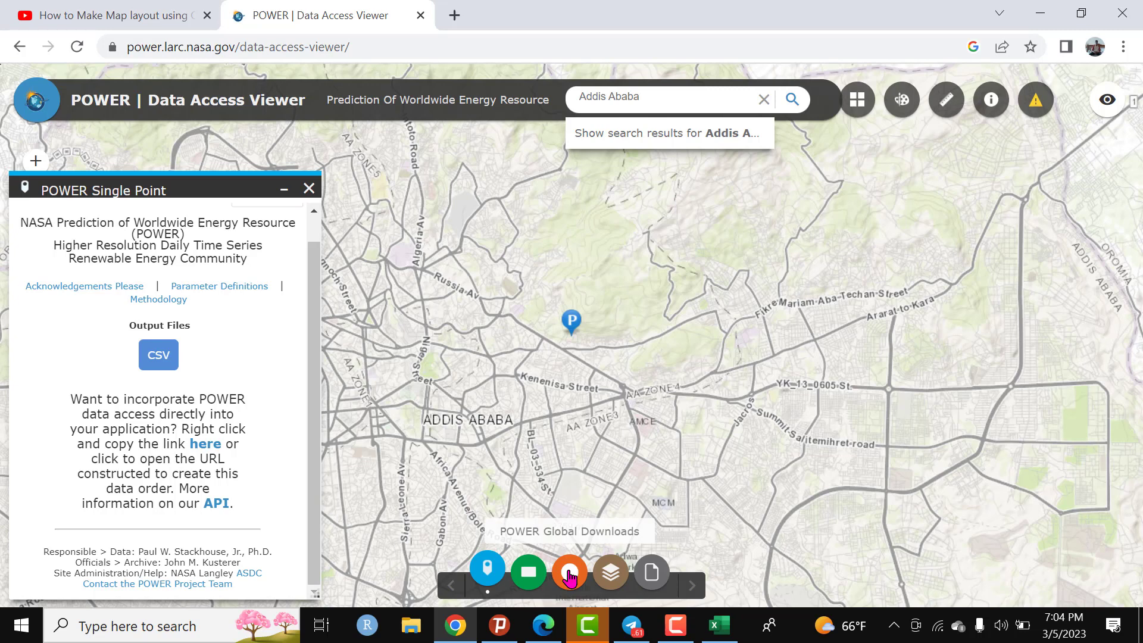
left_click(284, 192)
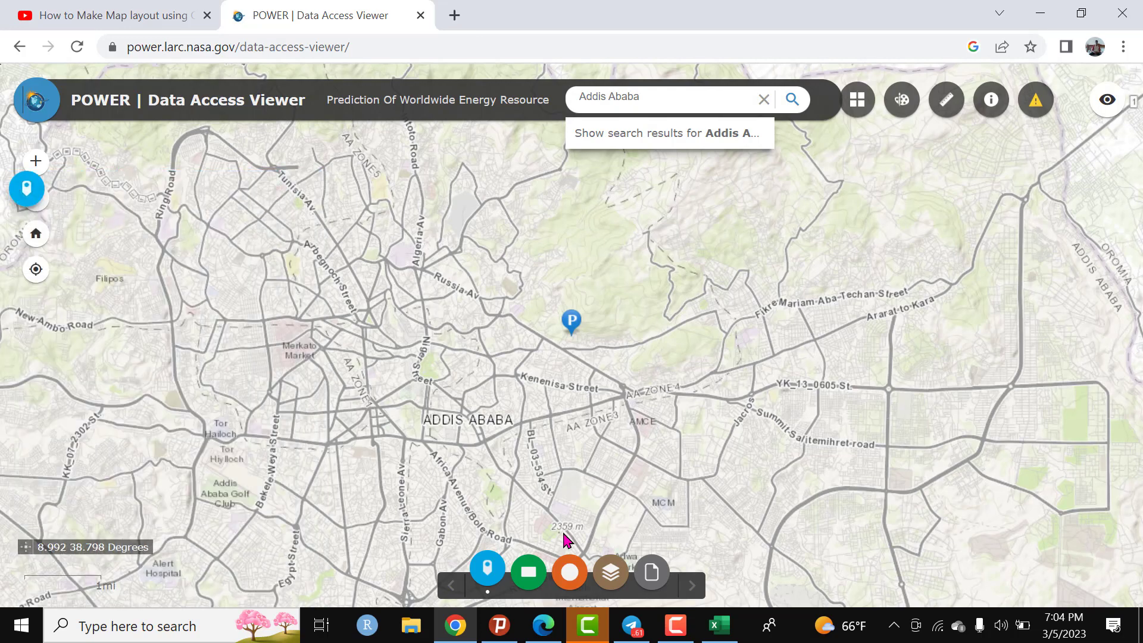
scroll(528, 451, "down", 5)
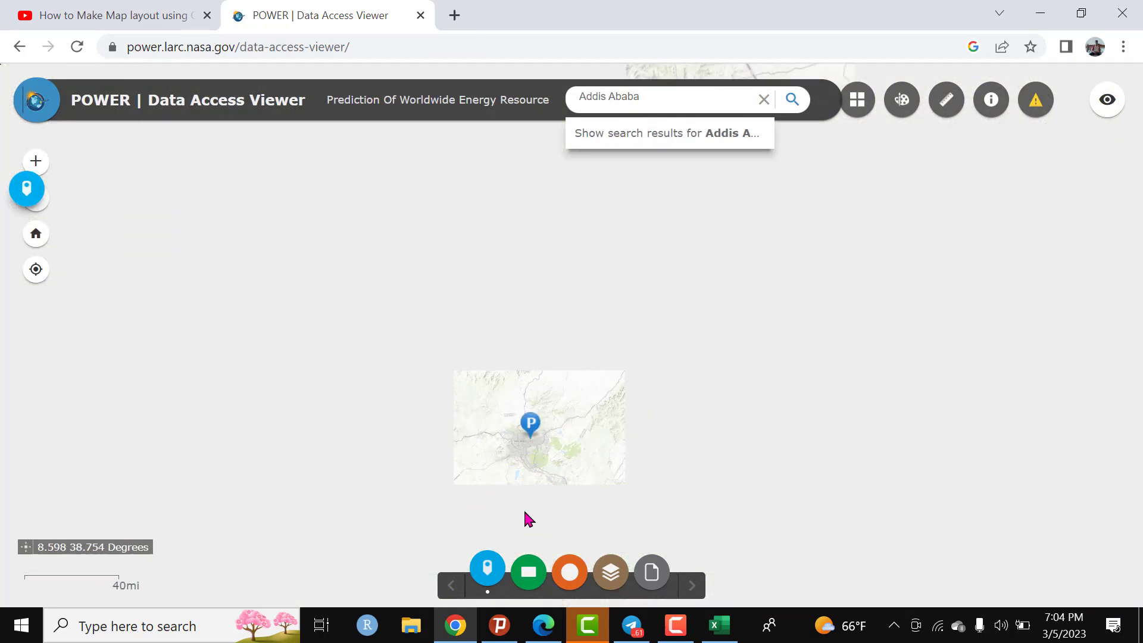
- Open the Regional form, move it aside, and draw a rectangle over central Ethiopia
left_click(528, 572)
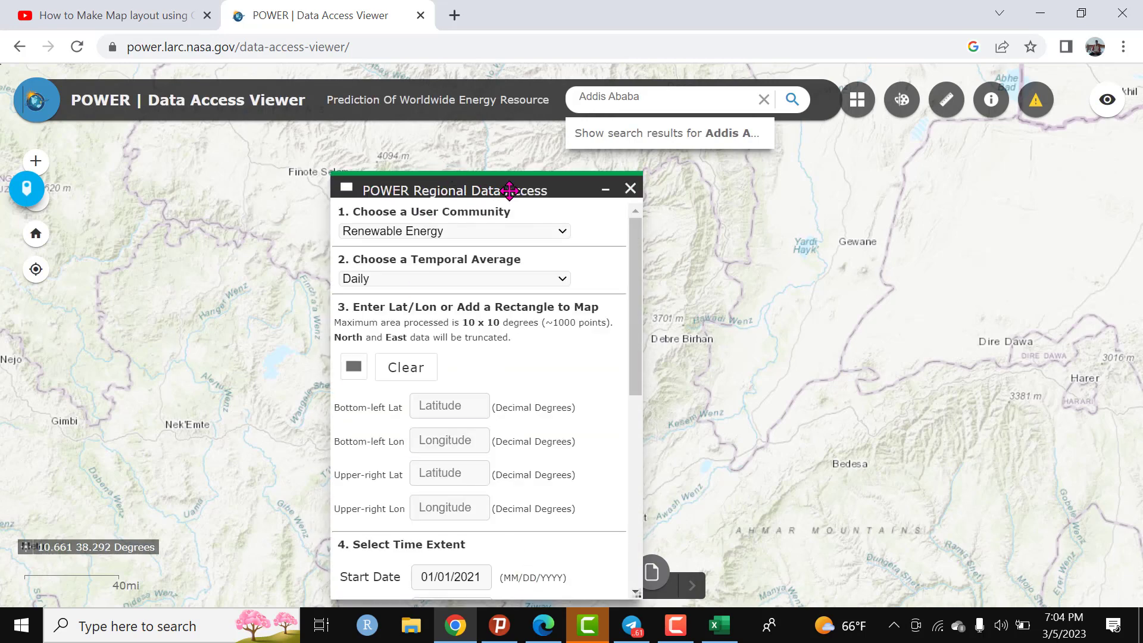
left_click_drag(480, 188, 214, 179)
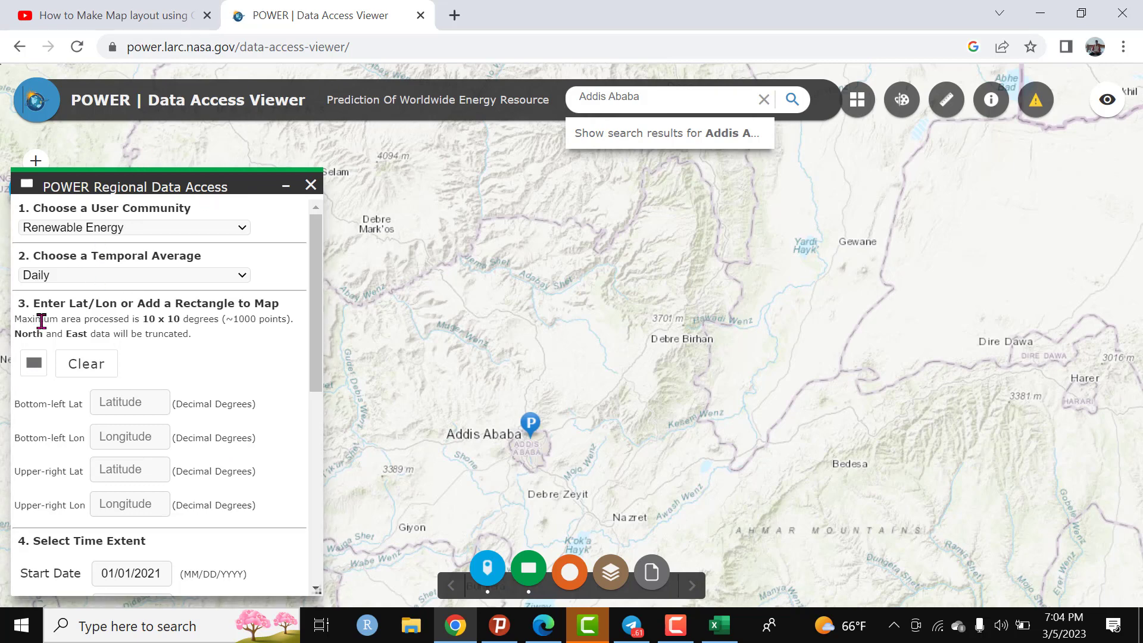
left_click(33, 363)
scroll(448, 256, "up", 1)
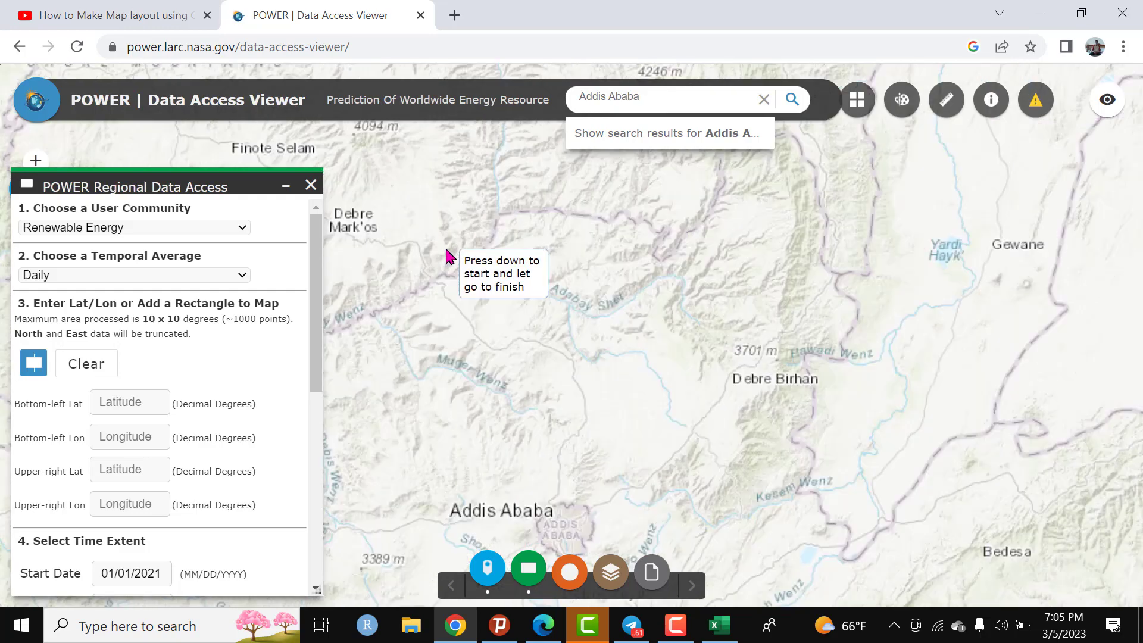
scroll(448, 256, "down", 3)
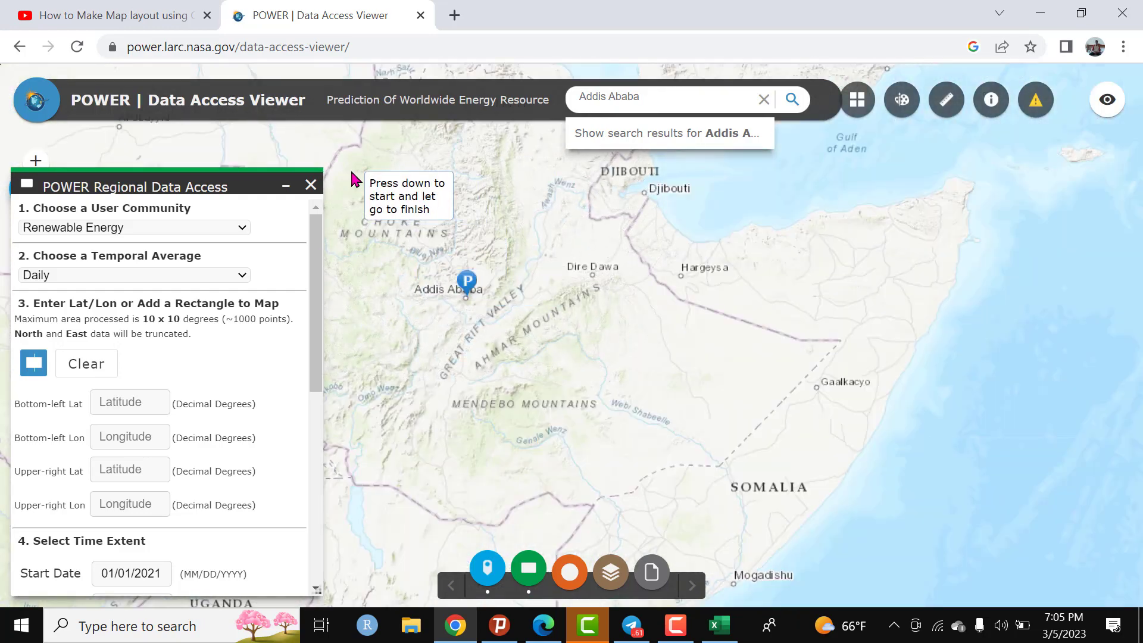
left_click_drag(352, 173, 643, 434)
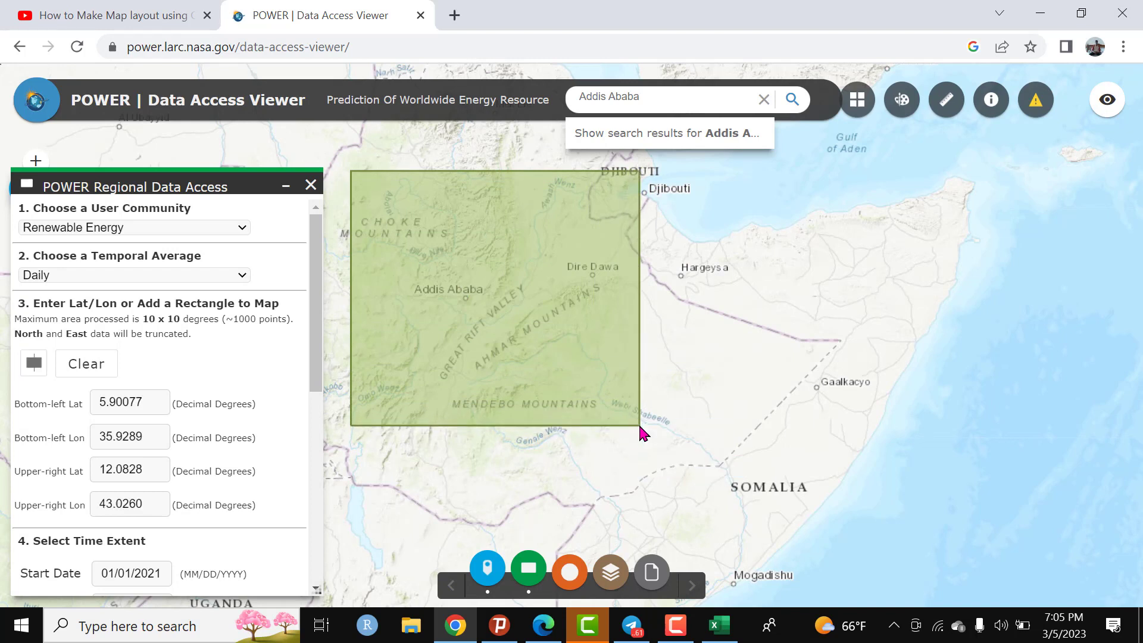
- Review the region bounds 5.90077–12.0828°N, 35.9289–43.0260°E and scroll the form toward Submit
left_click(112, 400)
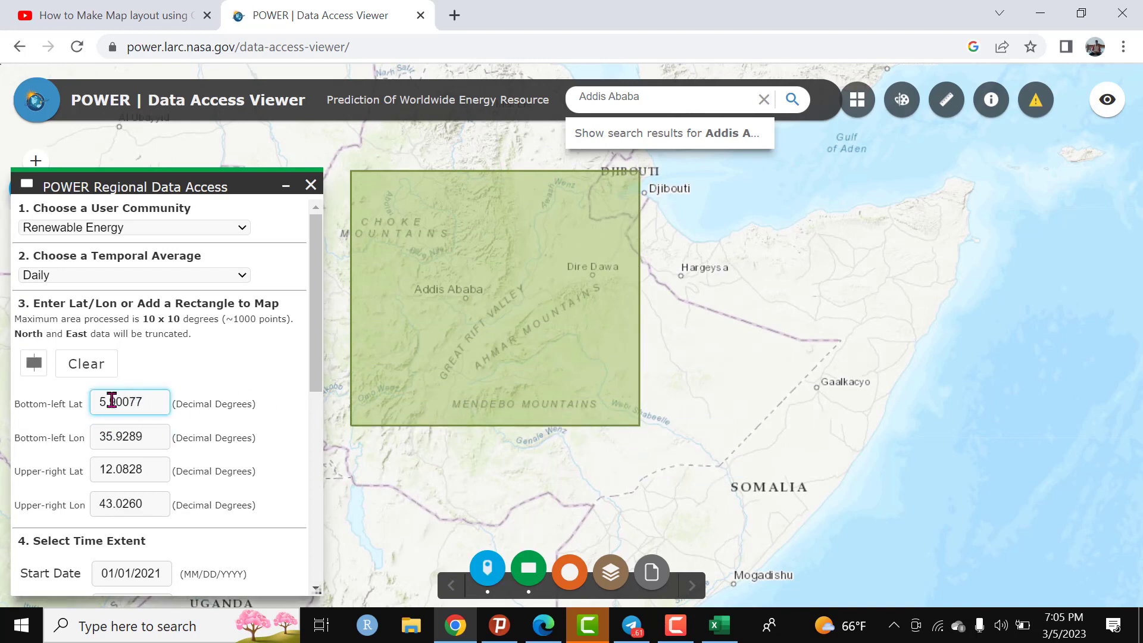
left_click(335, 431)
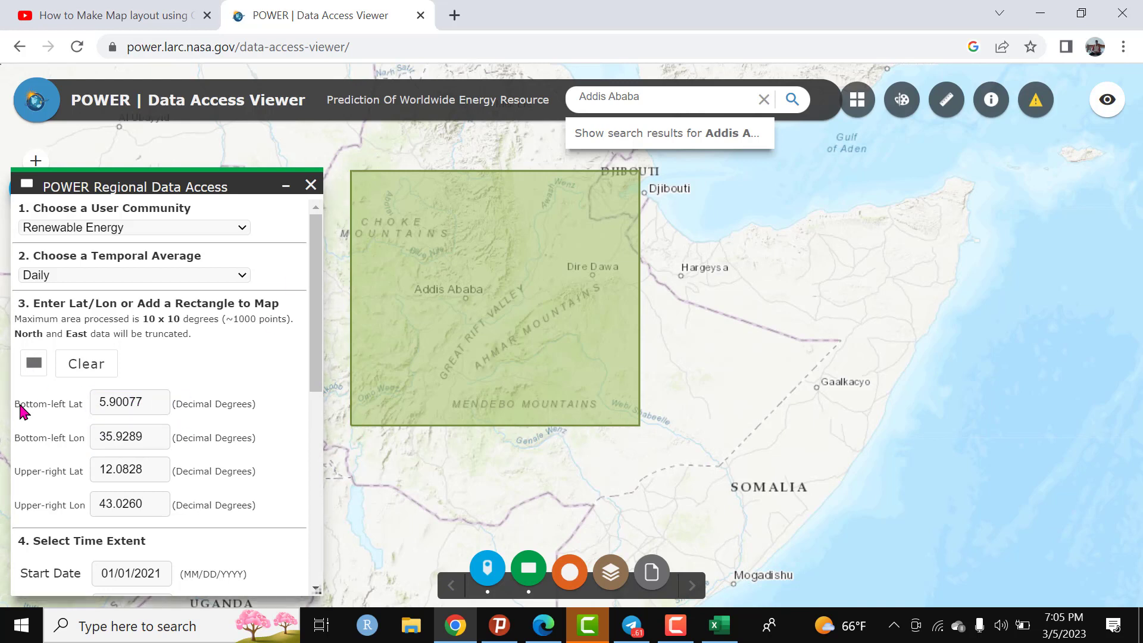
left_click(143, 409)
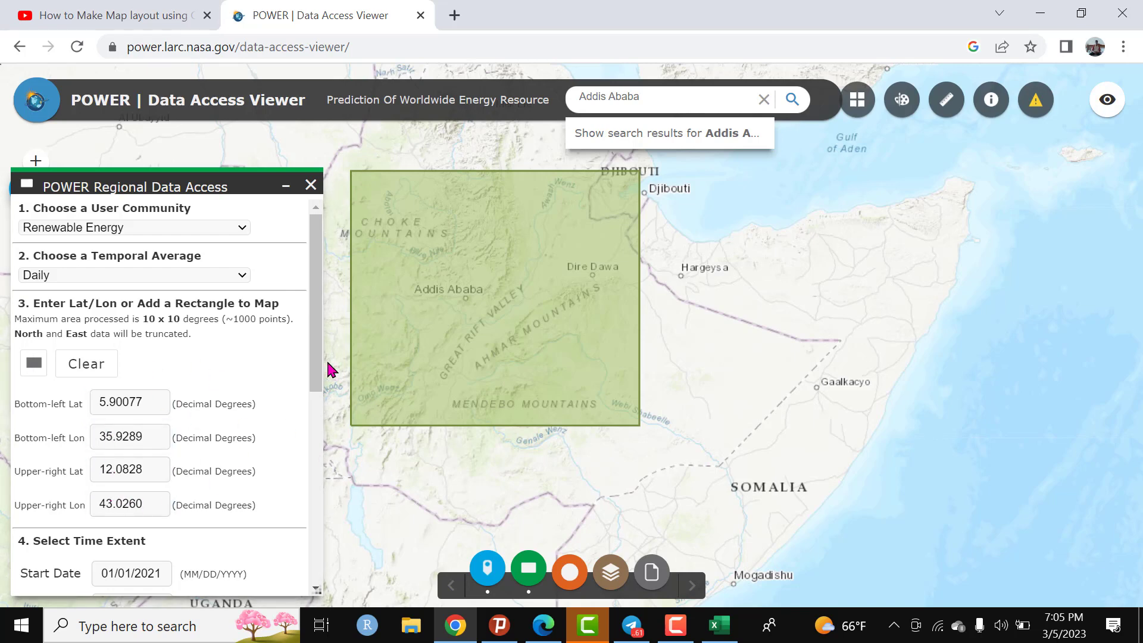
left_click_drag(316, 368, 316, 566)
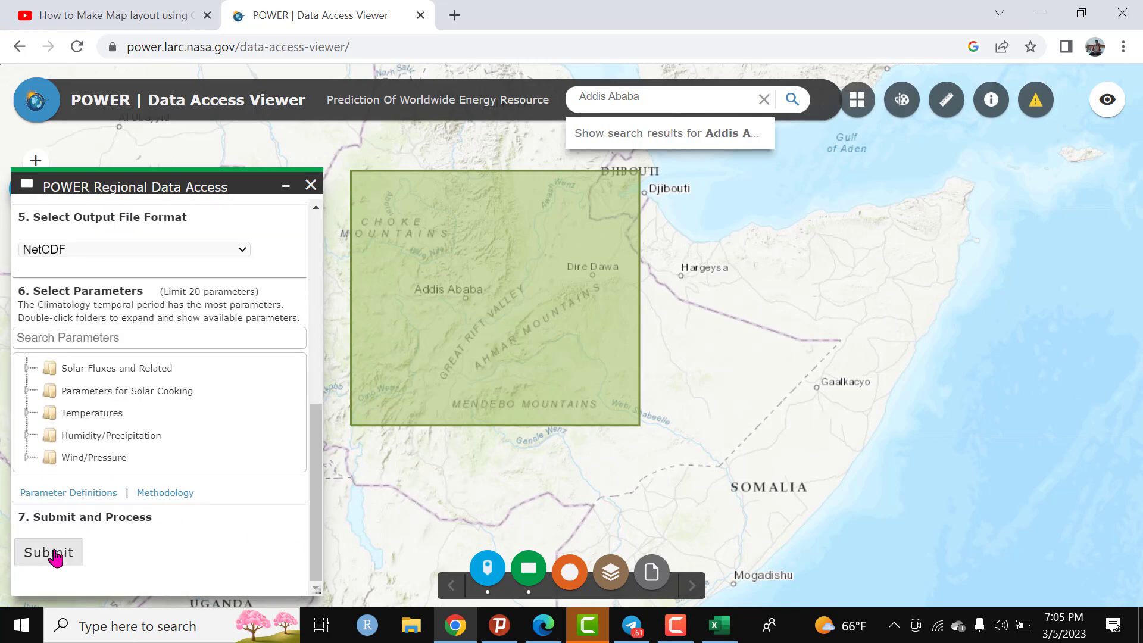